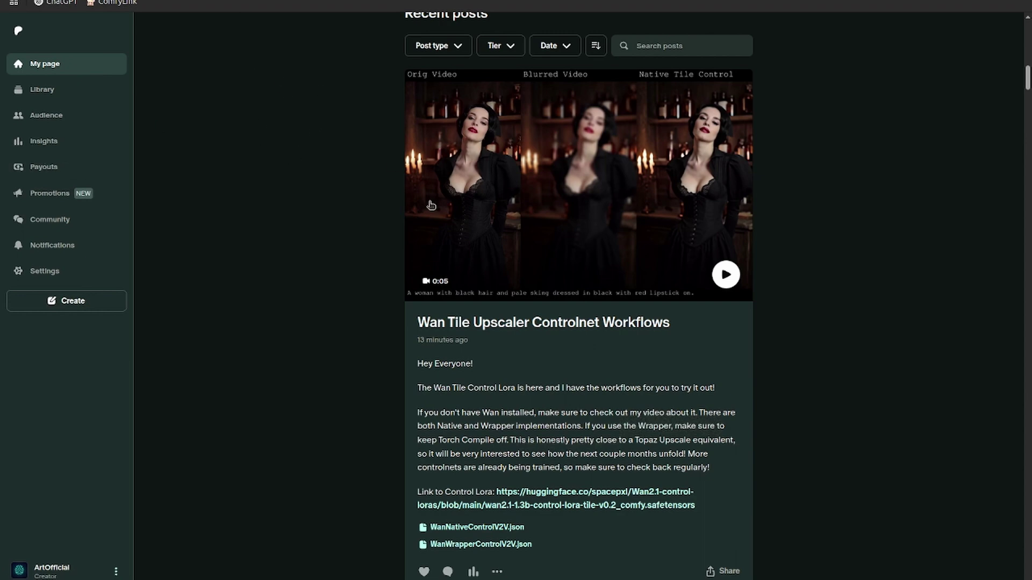
# Open the Hugging Face link to the tile Control Lora from the Wan Tile Upscaler Controlnet Workflows post.
pyautogui.scroll(-2, 402, 236)
pyautogui.scroll(2, 401, 237)
pyautogui.click(598, 493)
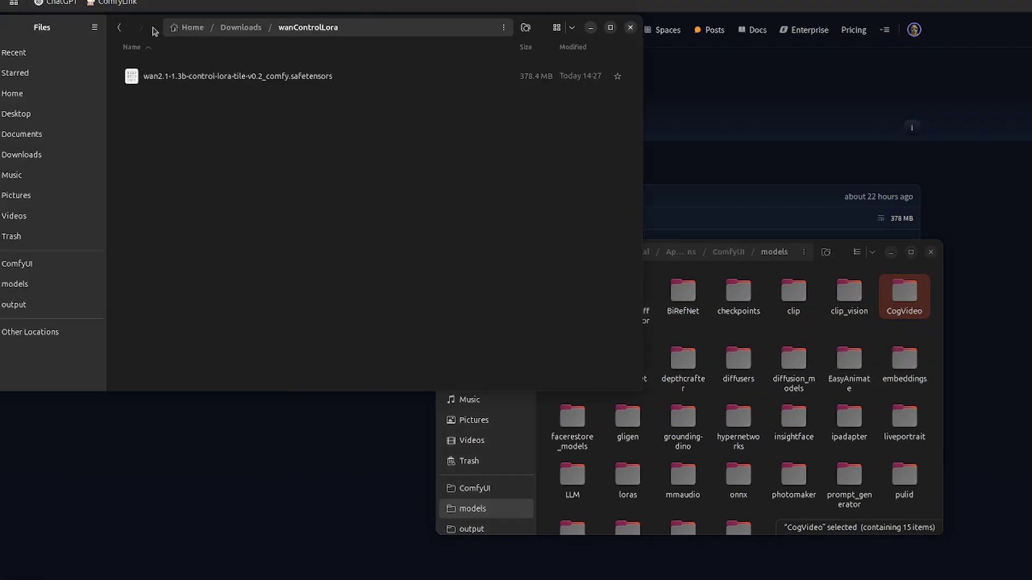
# Open the loras/wan folder inside the ComfyUI models folder and select the wan2.1-1.3b tile v0.2 safetensors file.
pyautogui.click(810, 259)
pyautogui.scroll(-2, 747, 409)
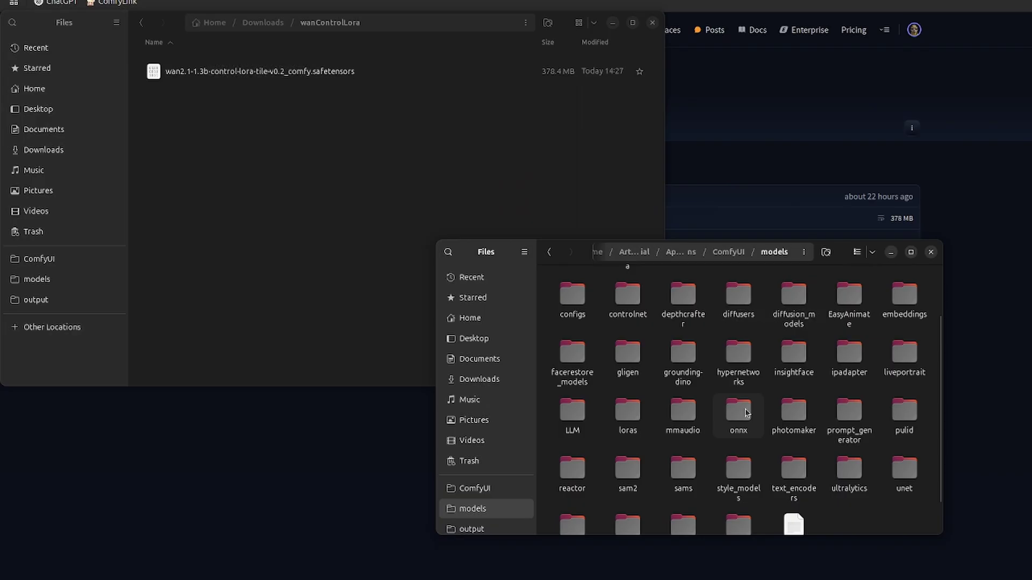
pyautogui.doubleClick(629, 413)
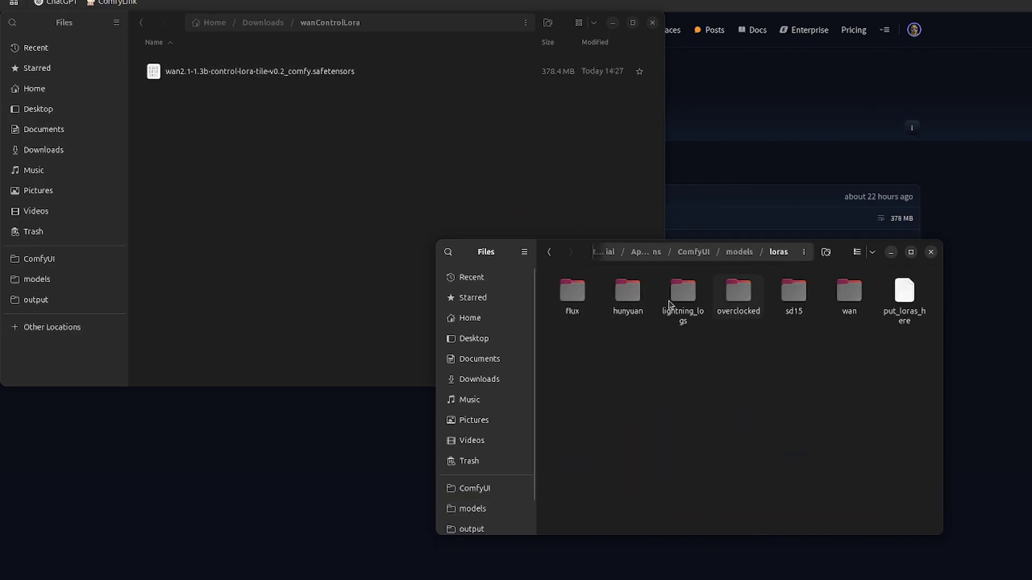
pyautogui.doubleClick(857, 302)
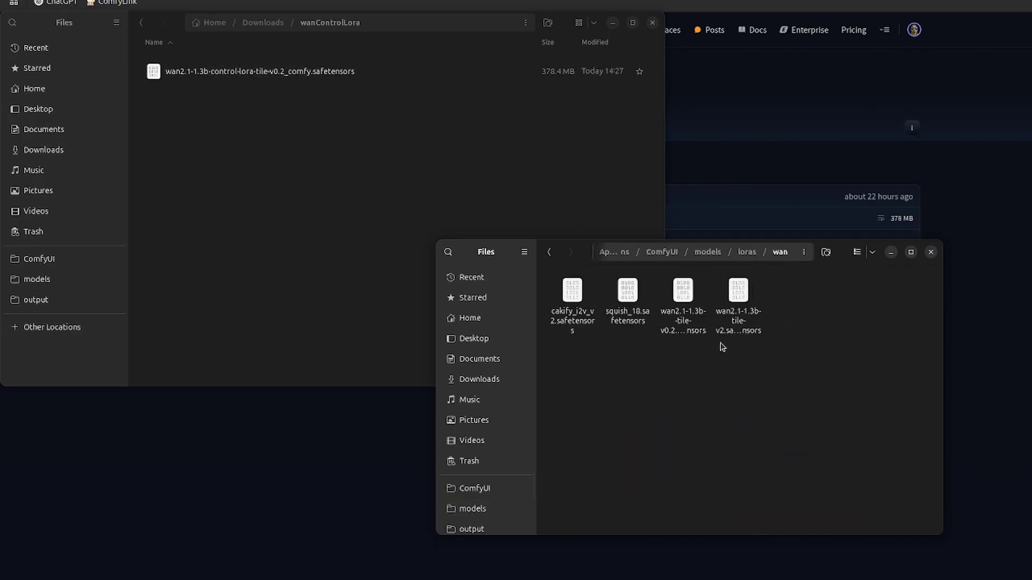
pyautogui.hotkey('alt', 'Left')
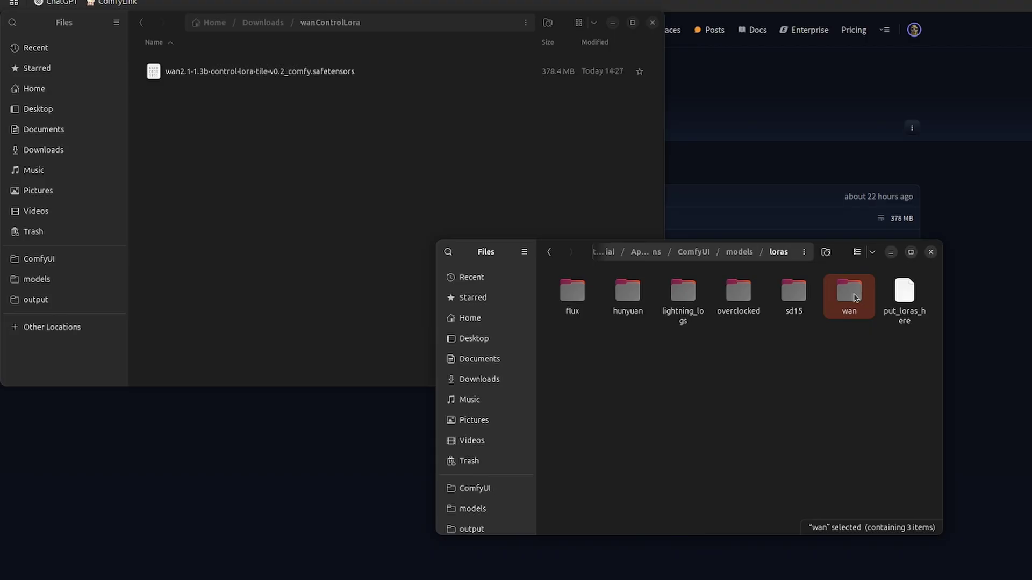
pyautogui.doubleClick(855, 300)
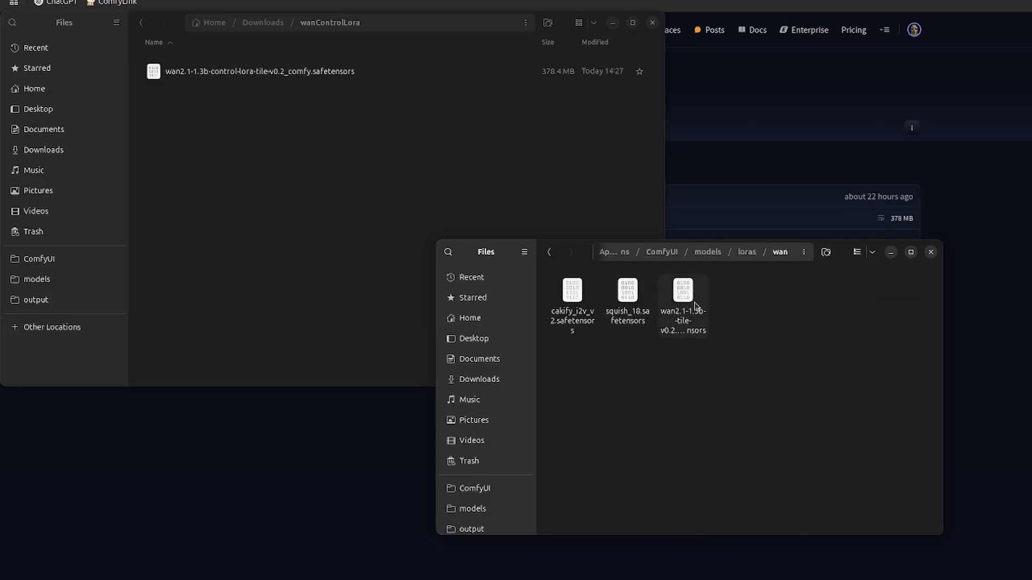
pyautogui.click(697, 309)
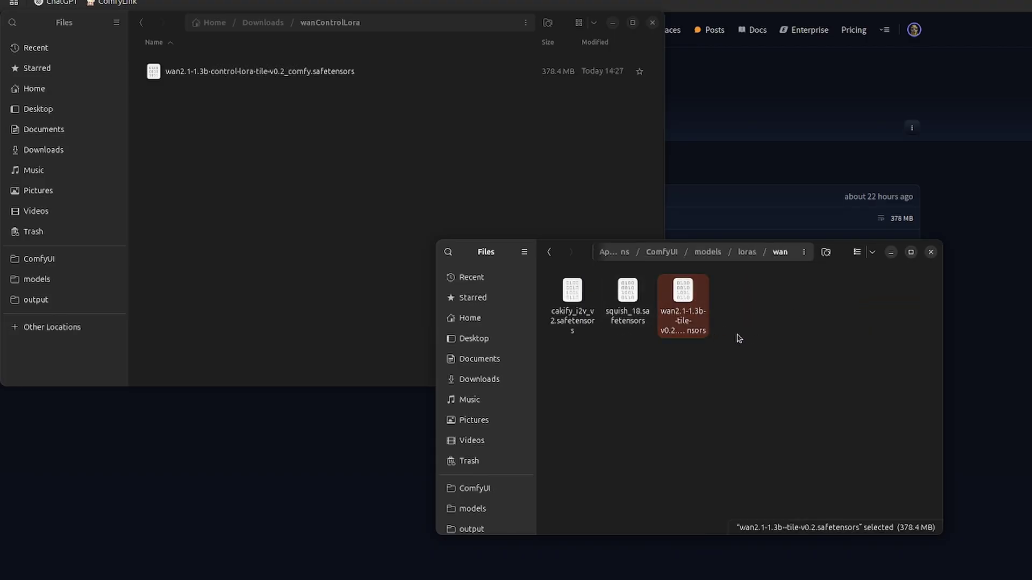
# Switch back to the browser, go to the ComfyUI page and reload it, confirming the reload.
pyautogui.hotkey('alt', 'Tab')
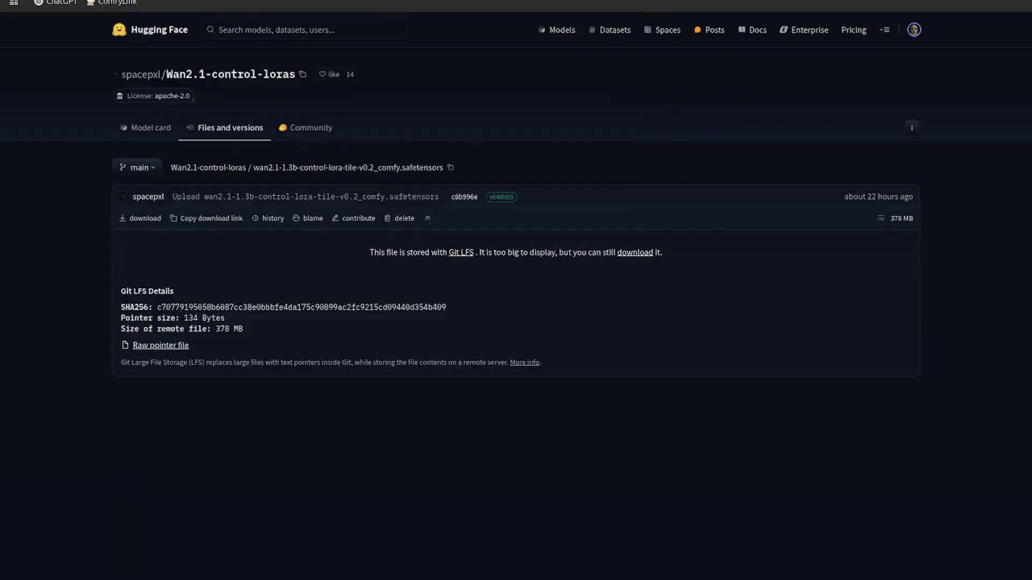
pyautogui.hotkey('ctrl', 'Tab')
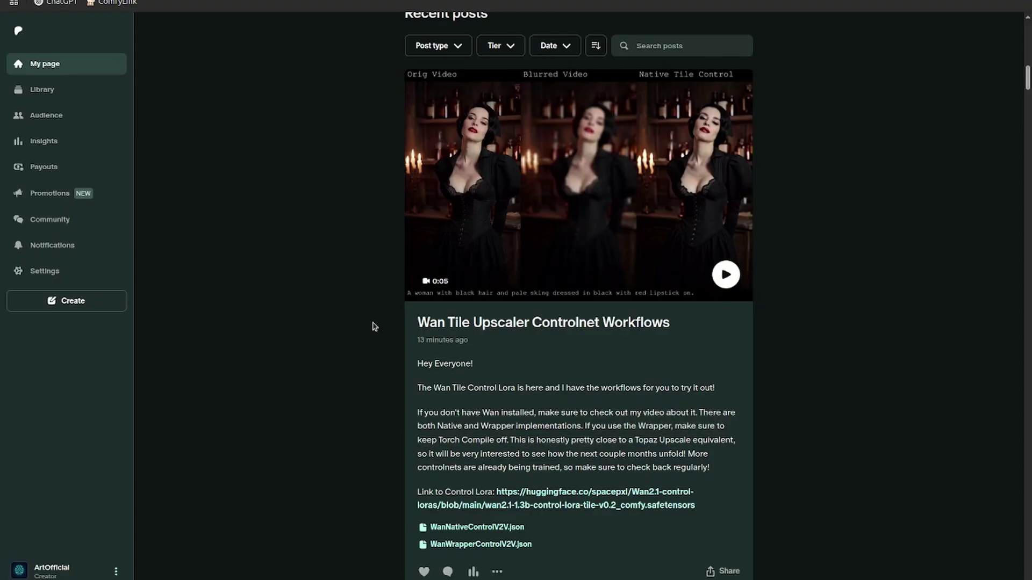
pyautogui.hotkey('ctrl', 'Tab')
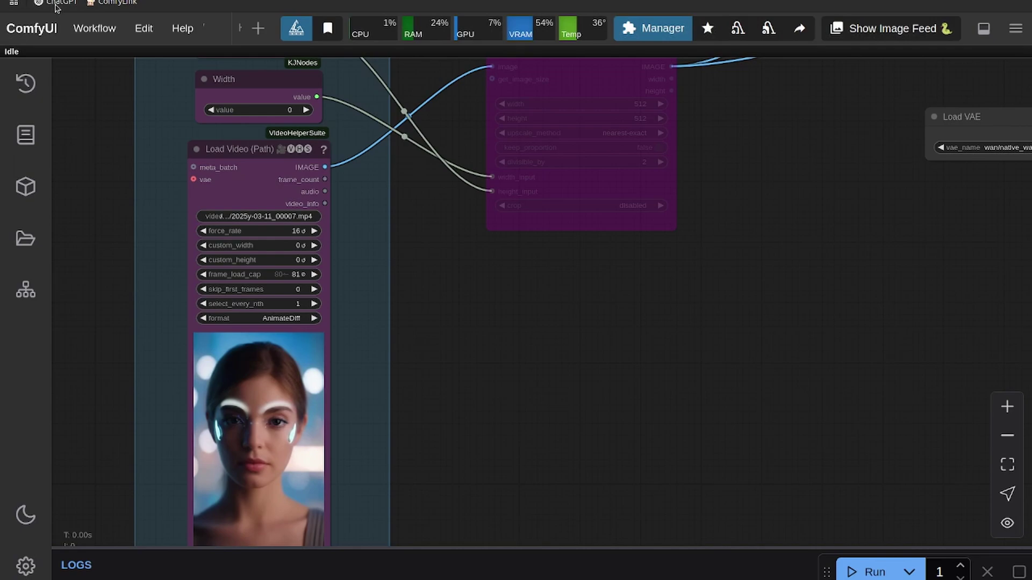
pyautogui.press('F5')
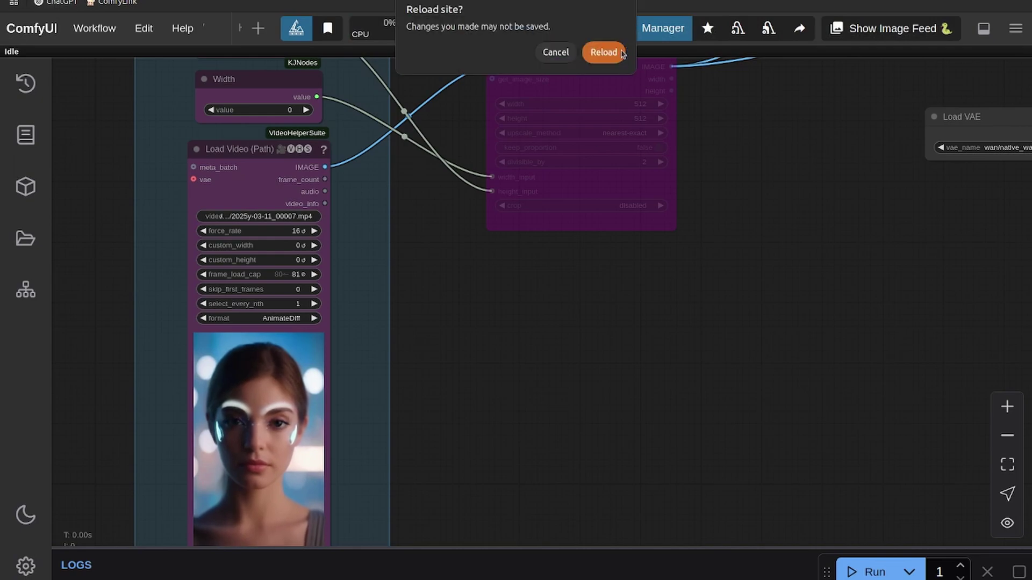
pyautogui.click(620, 53)
# Revisit the workflow post, then return to ComfyUI and load the downloaded WanNativeControlV2V workflow.
pyautogui.hotkey('ctrl', 'Tab')
pyautogui.hotkey('ctrl', 'Tab')
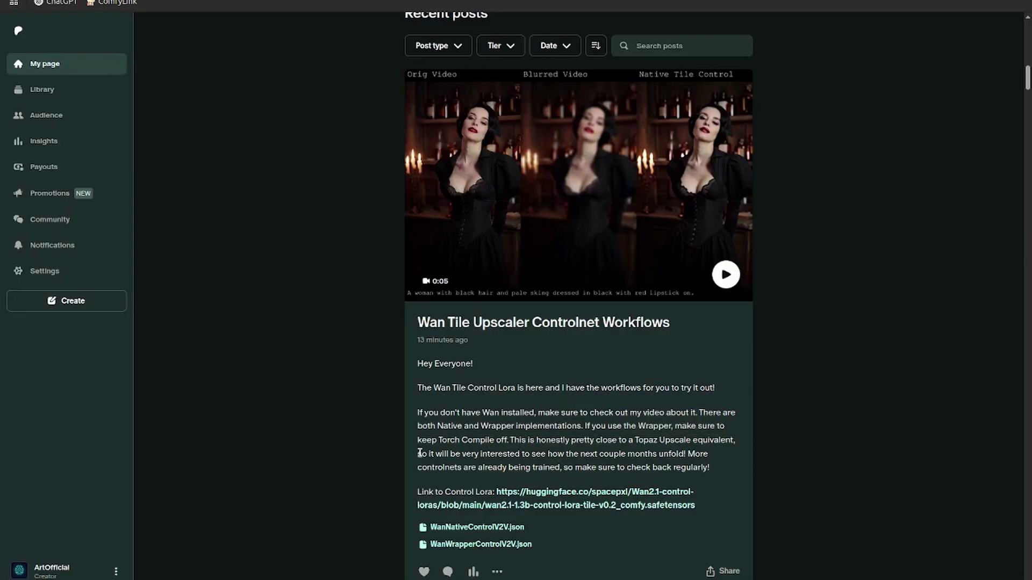
pyautogui.scroll(-2, 417, 462)
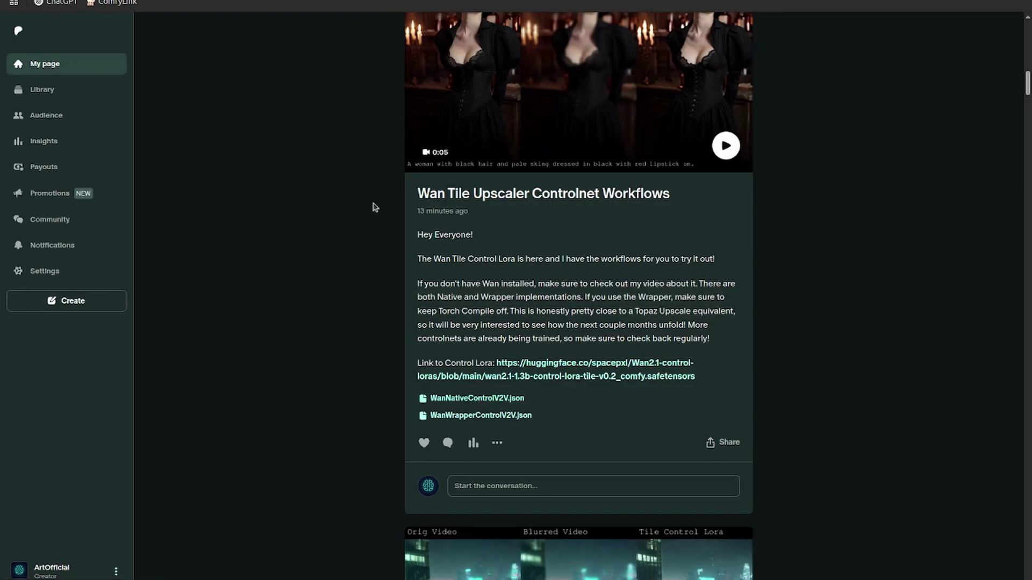
pyautogui.click(585, 1)
pyautogui.click(984, 1)
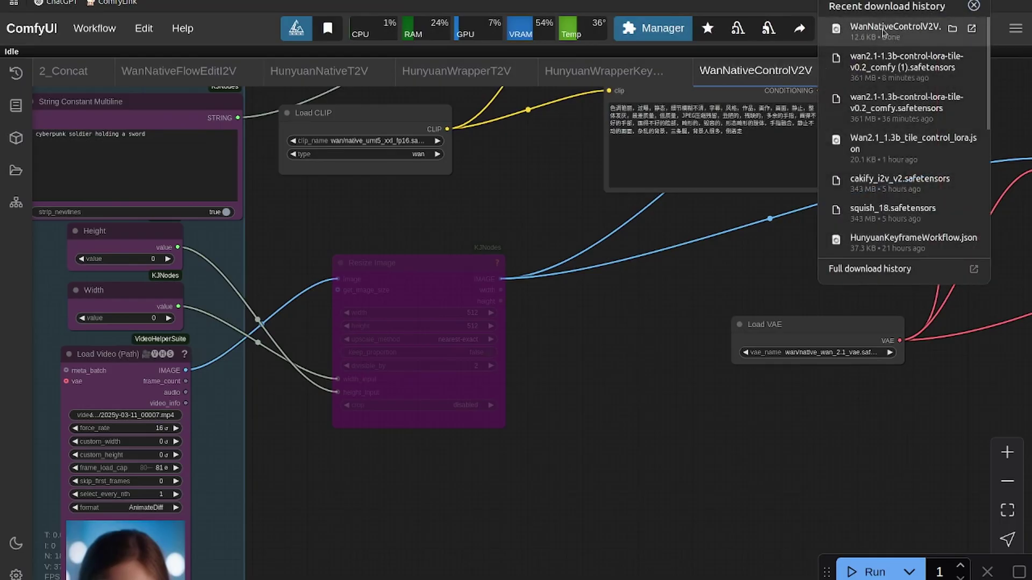
pyautogui.moveTo(552, 445); pyautogui.dragTo(451, 387)
# Examine the Load Video (Path) node and its preview in the workflow's Inputs group.
pyautogui.scroll(-2, 712, 451)
pyautogui.scroll(-5, 452, 387)
pyautogui.moveTo(376, 468); pyautogui.dragTo(579, 408)
pyautogui.scroll(6, 578, 408)
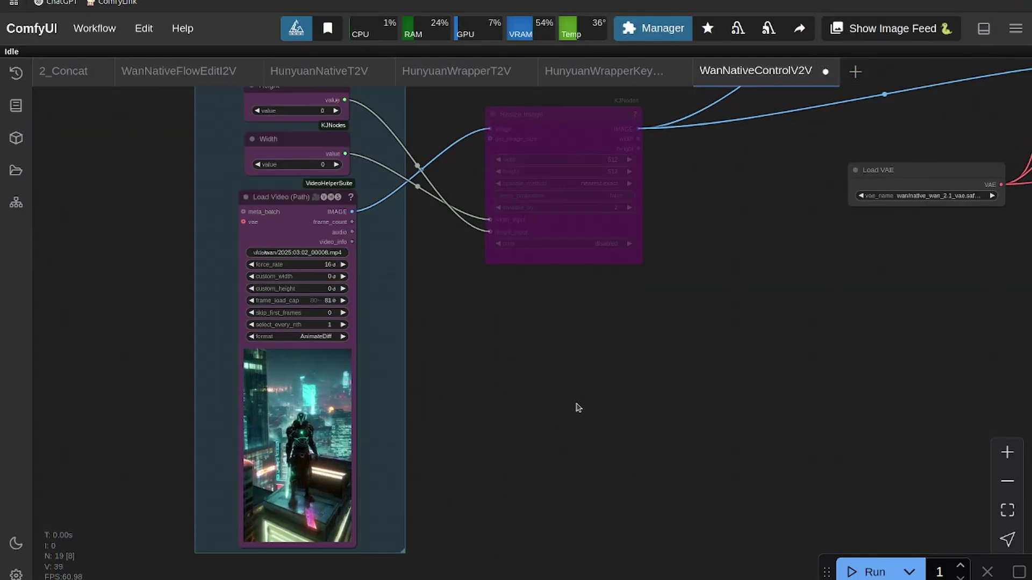
pyautogui.moveTo(434, 363); pyautogui.dragTo(633, 389)
pyautogui.scroll(5, 517, 271)
pyautogui.scroll(-3, 459, 189)
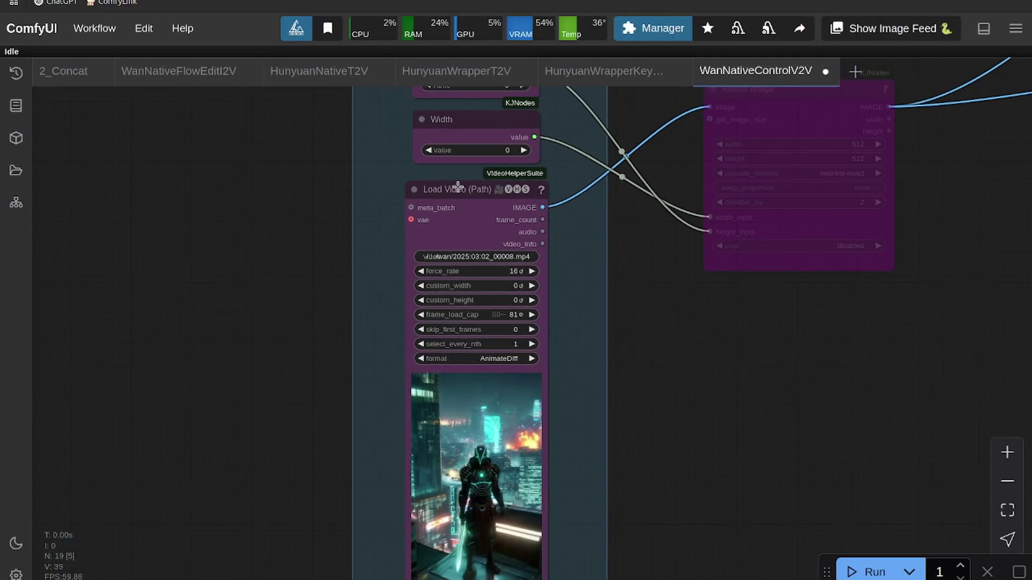
pyautogui.scroll(2, 458, 187)
# Search the node library for "load video" and look at the Load Video (Path) entry.
pyautogui.doubleClick(166, 437)
pyautogui.write('load ')
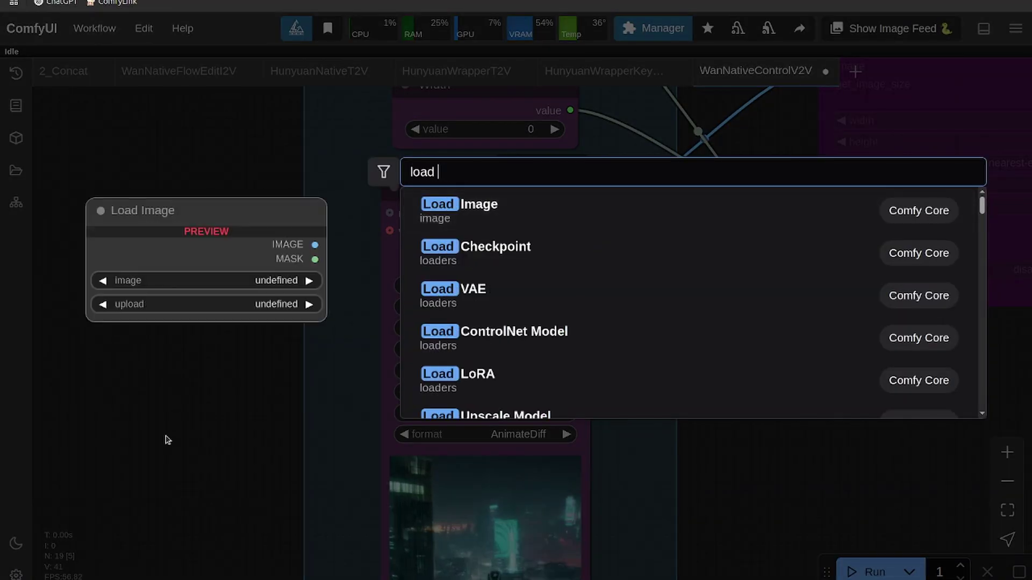
pyautogui.write('video')
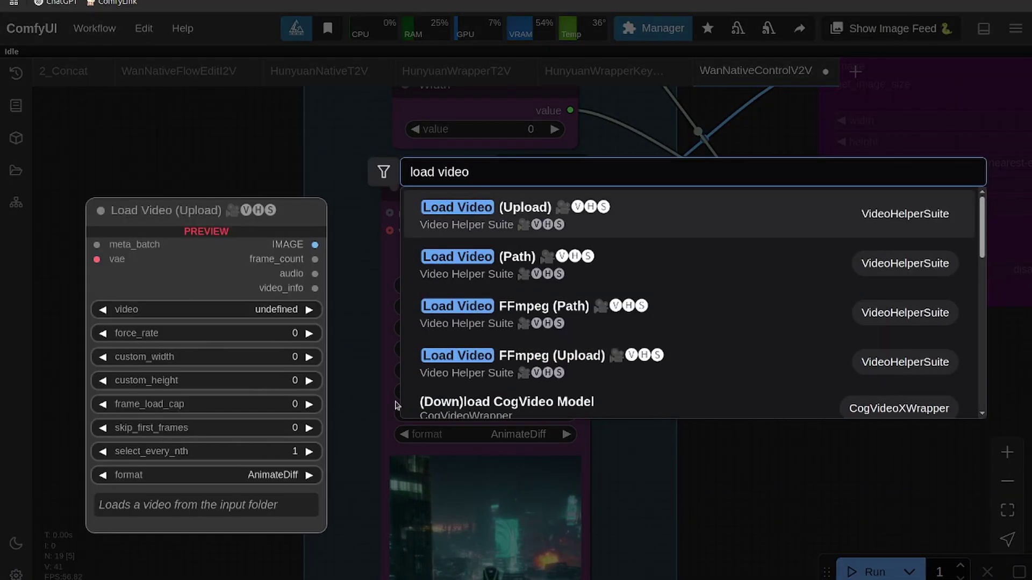
pyautogui.click(513, 266)
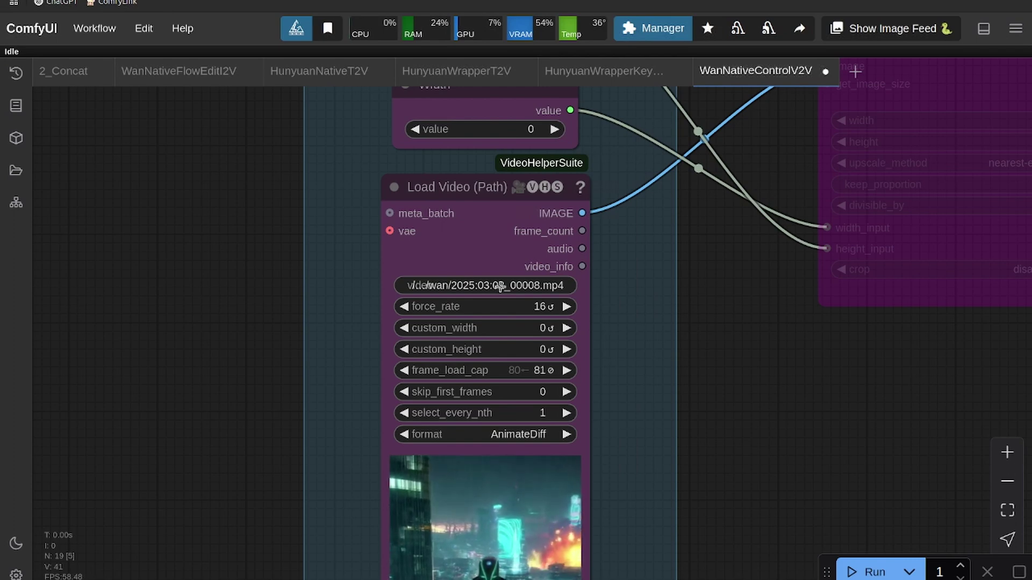
# Check the video file path entered in the Load Video (Path) node and close its path editor.
pyautogui.moveTo(702, 317); pyautogui.dragTo(648, 238)
pyautogui.scroll(-1, 647, 239)
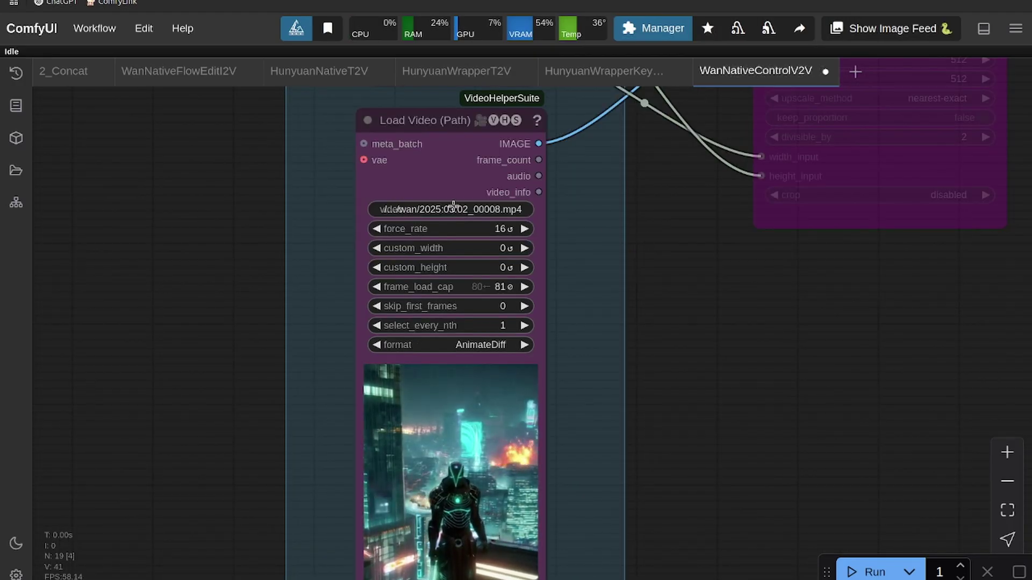
pyautogui.click(453, 205)
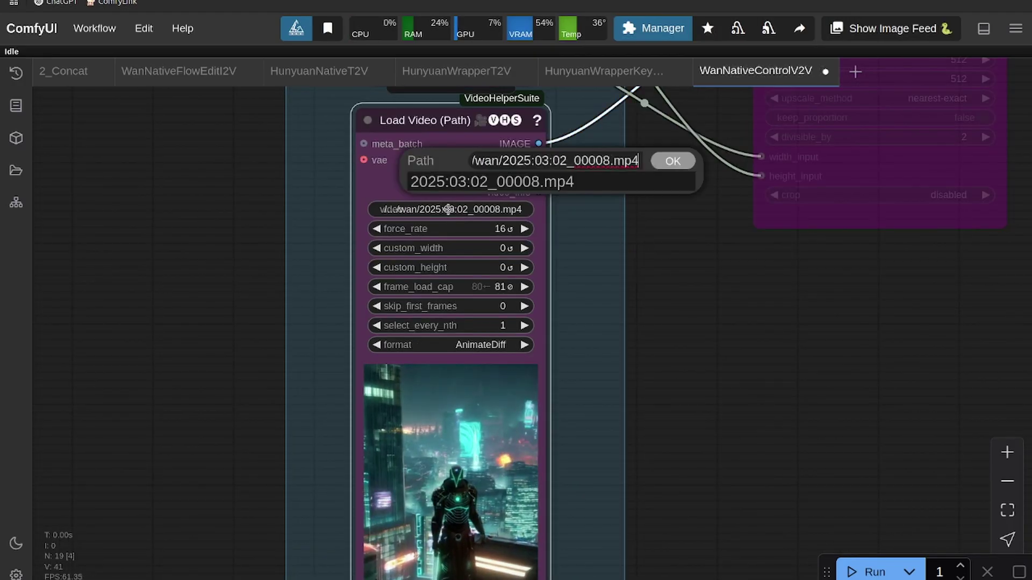
pyautogui.scroll(-2, 701, 276)
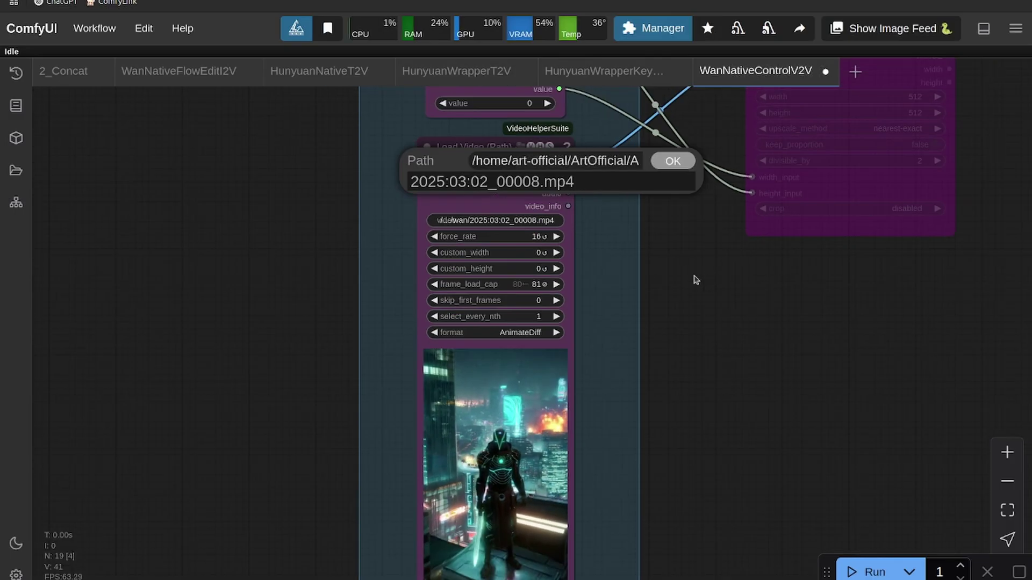
pyautogui.click(672, 162)
# Examine the source video preview in the Load Video (Path) node up close.
pyautogui.scroll(6, 463, 230)
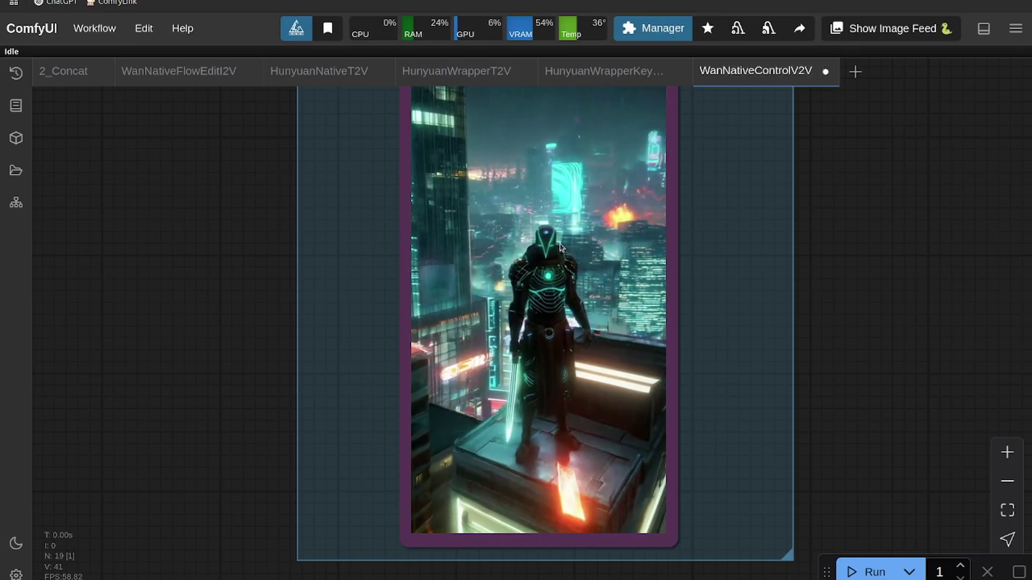
pyautogui.scroll(6, 549, 252)
pyautogui.scroll(-10, 552, 258)
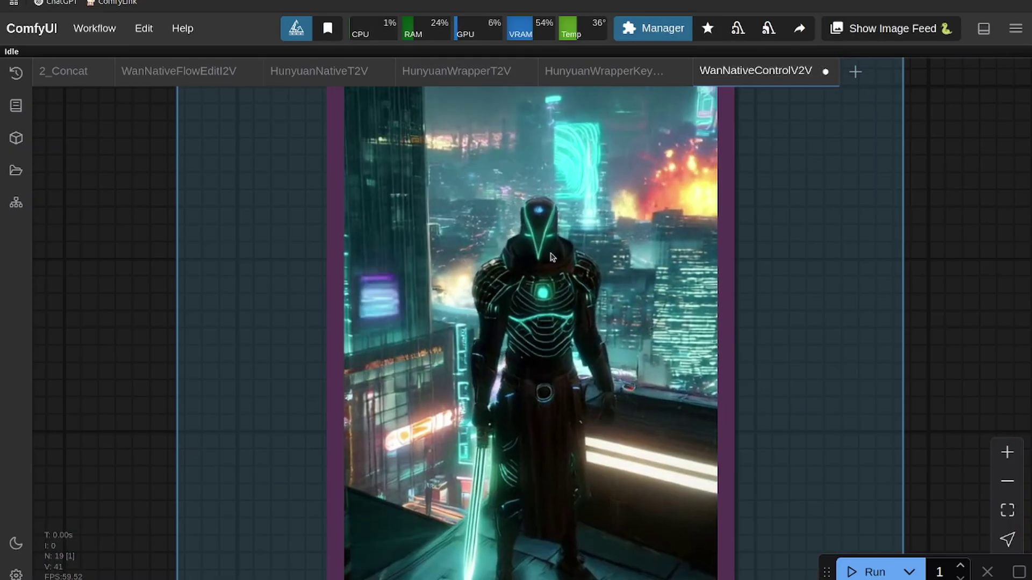
pyautogui.scroll(-6, 701, 333)
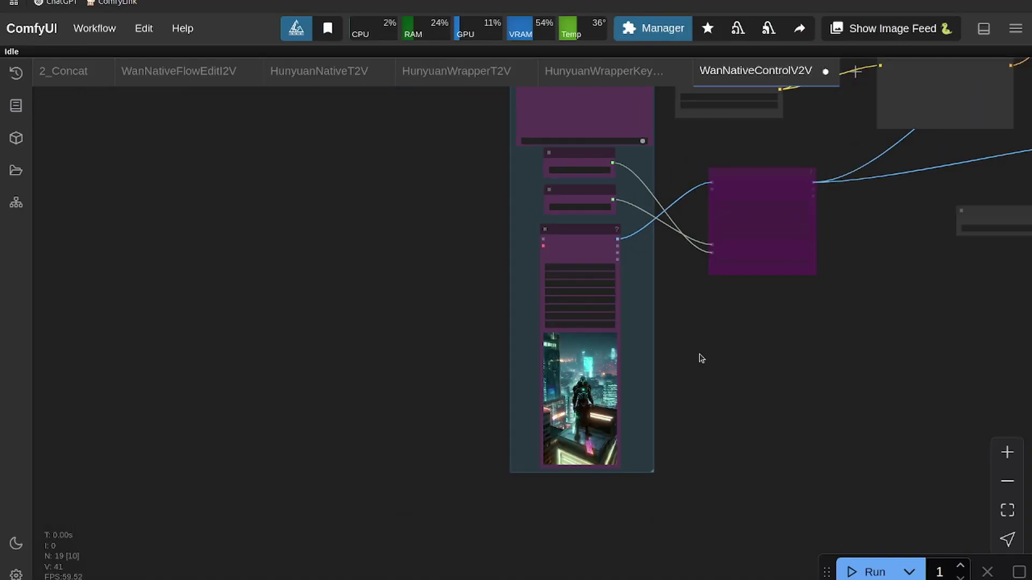
# Inspect the Diffusion Model Loader KJ node's model and data type settings, including the available weight_dtype options.
pyautogui.scroll(-2, 488, 369)
pyautogui.scroll(15, 405, 144)
pyautogui.moveTo(404, 144); pyautogui.dragTo(484, 458)
pyautogui.click(317, 239)
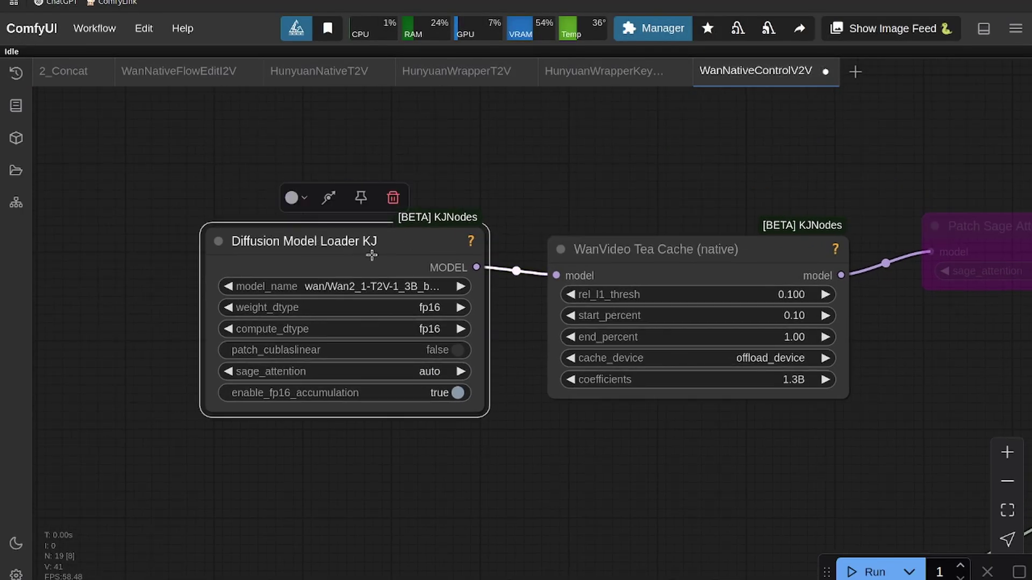
pyautogui.scroll(-2, 463, 452)
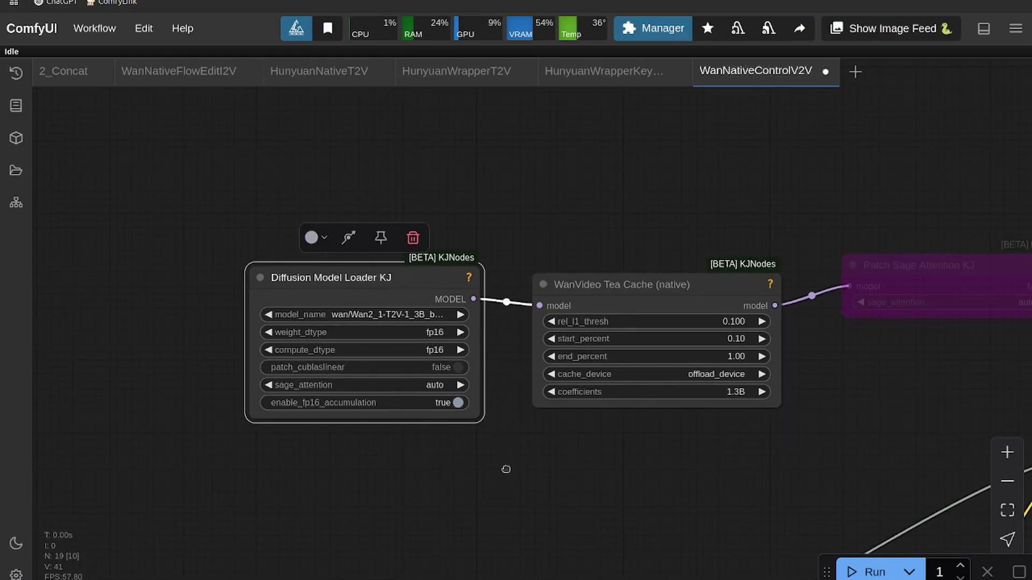
pyautogui.moveTo(506, 469); pyautogui.dragTo(426, 484)
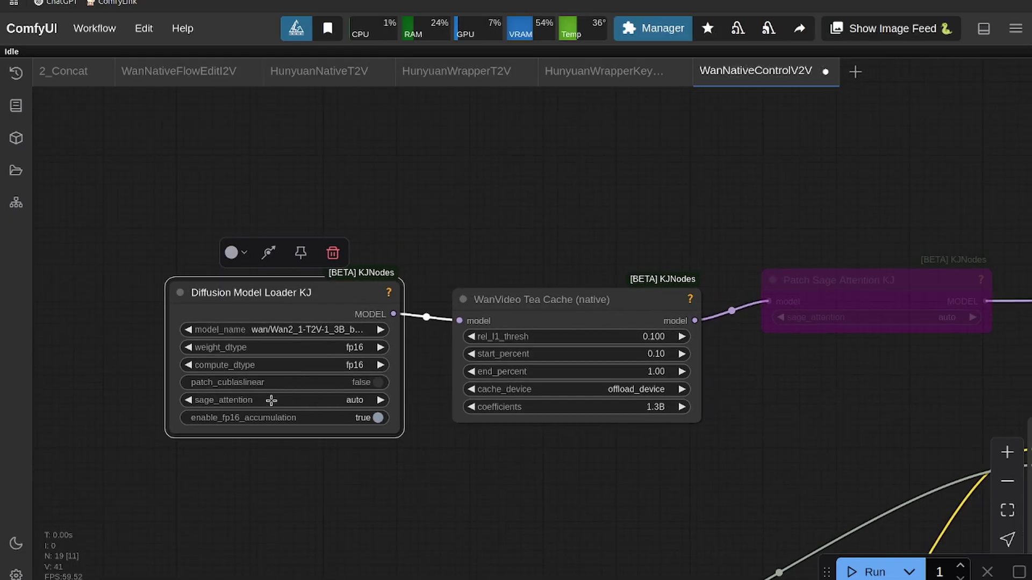
pyautogui.click(250, 350)
pyautogui.click(460, 469)
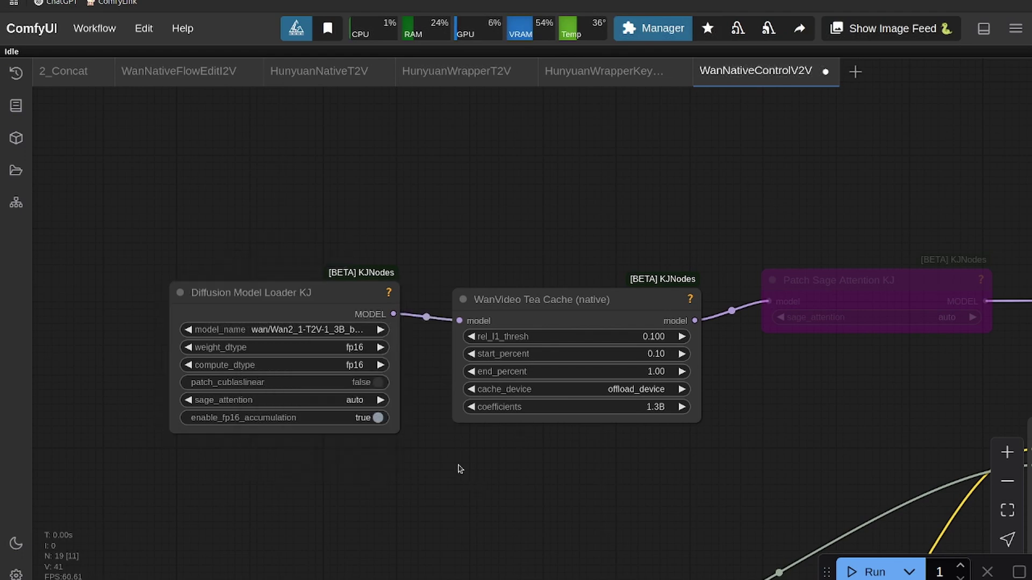
pyautogui.click(306, 361)
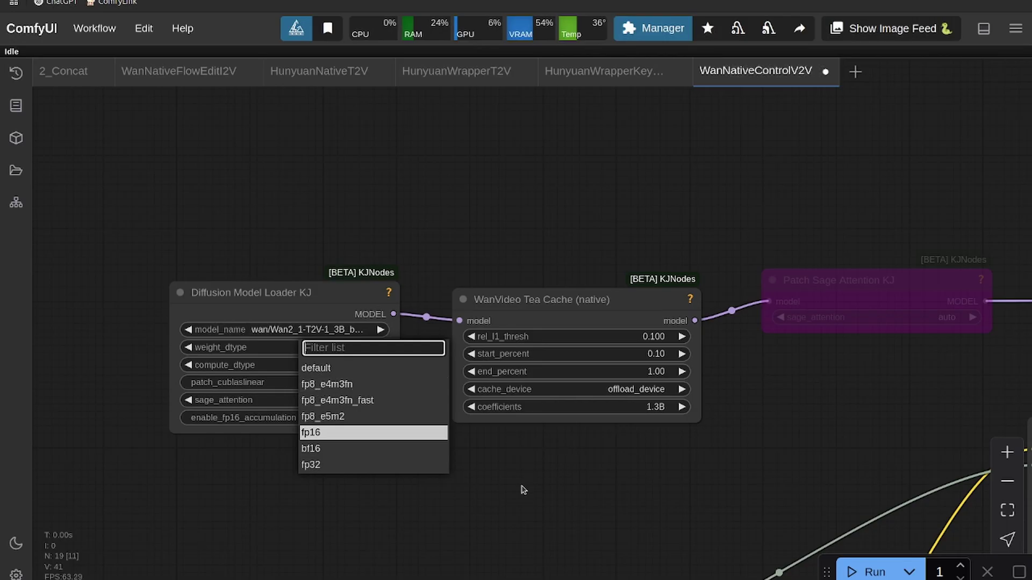
pyautogui.click(283, 334)
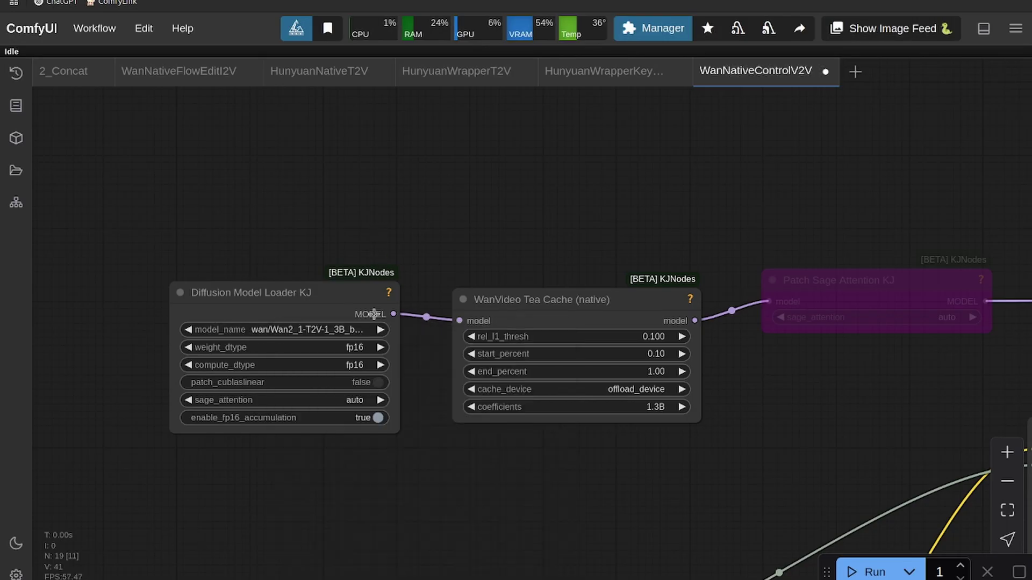
# Examine the model chain from WanVideo Tea Cache to ModelSamplingSD3, along with the video input and conditioning nodes.
pyautogui.scroll(-3, 315, 444)
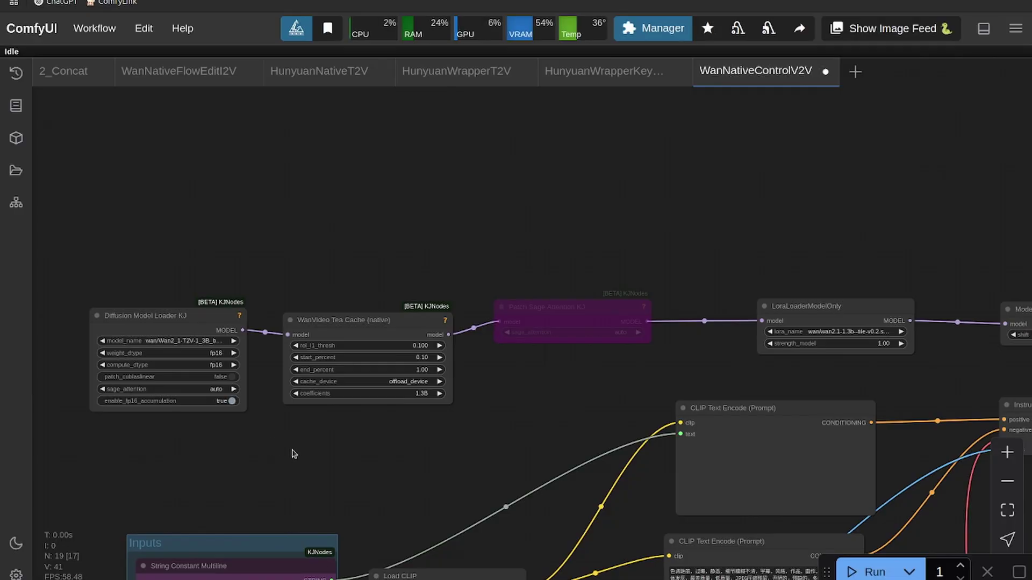
pyautogui.moveTo(270, 455); pyautogui.dragTo(201, 427)
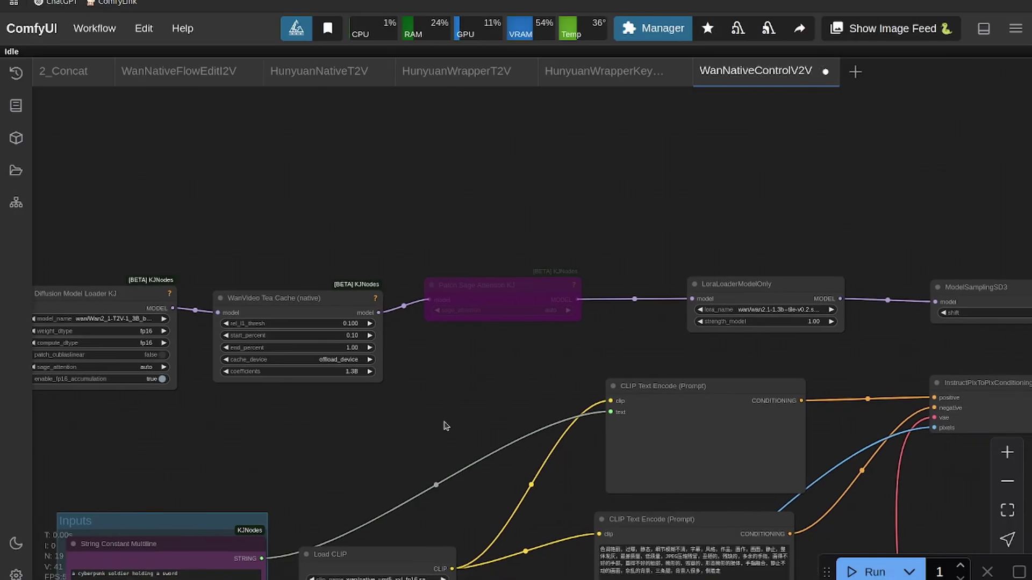
pyautogui.moveTo(504, 333); pyautogui.dragTo(554, 177)
pyautogui.moveTo(355, 563); pyautogui.dragTo(558, 221)
pyautogui.moveTo(550, 453); pyautogui.dragTo(543, 362)
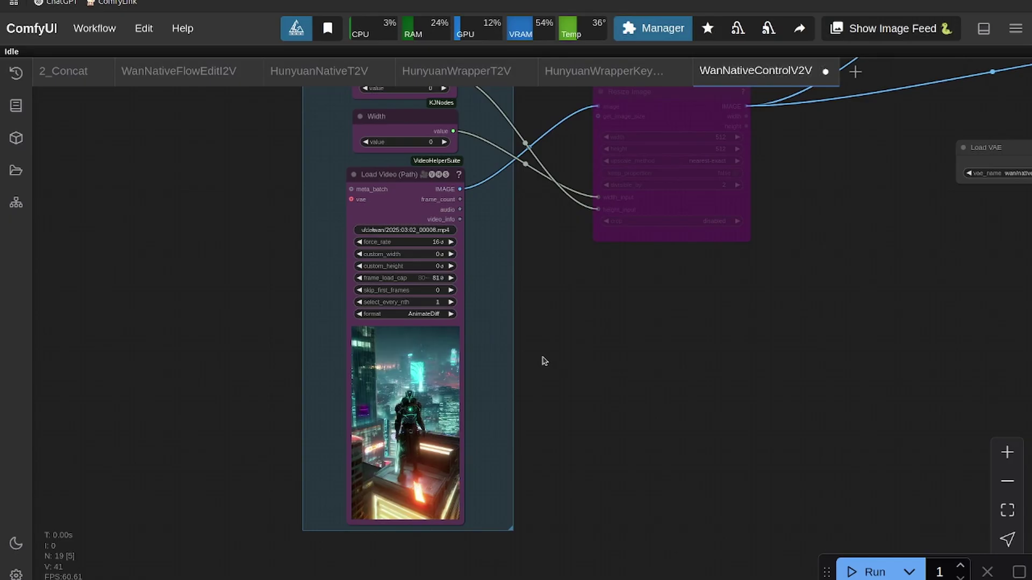
pyautogui.moveTo(518, 330); pyautogui.dragTo(53, 560)
pyautogui.scroll(-1, 334, 380)
pyautogui.moveTo(538, 134); pyautogui.dragTo(461, 469)
pyautogui.scroll(8, 479, 382)
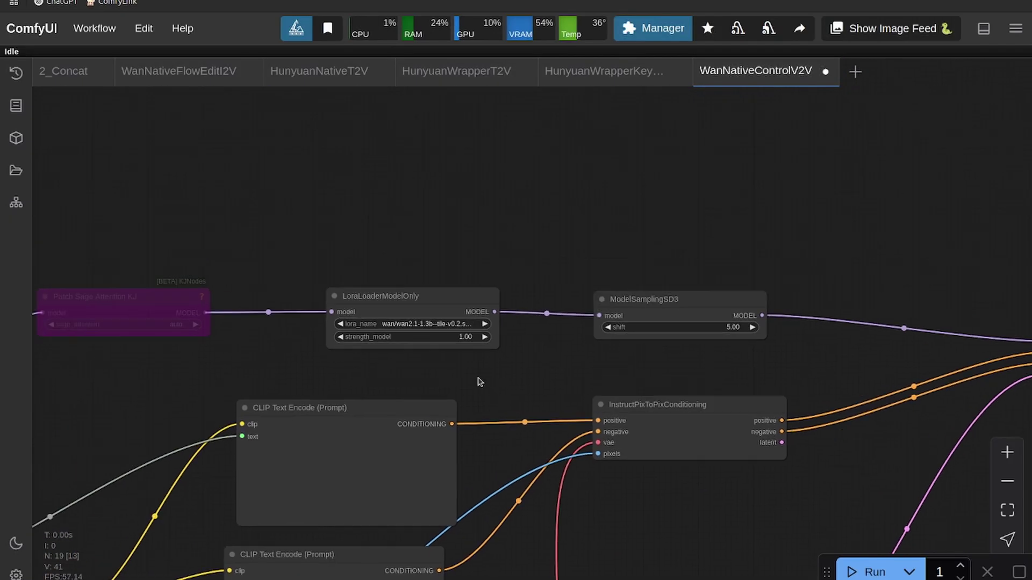
# Filter the LoRA list by wan and choose wan/wan2.1-1.3b--tile-v0.2.safetensors in the LoraLoaderModelOnly node.
pyautogui.moveTo(454, 393); pyautogui.dragTo(457, 401)
pyautogui.scroll(4, 456, 401)
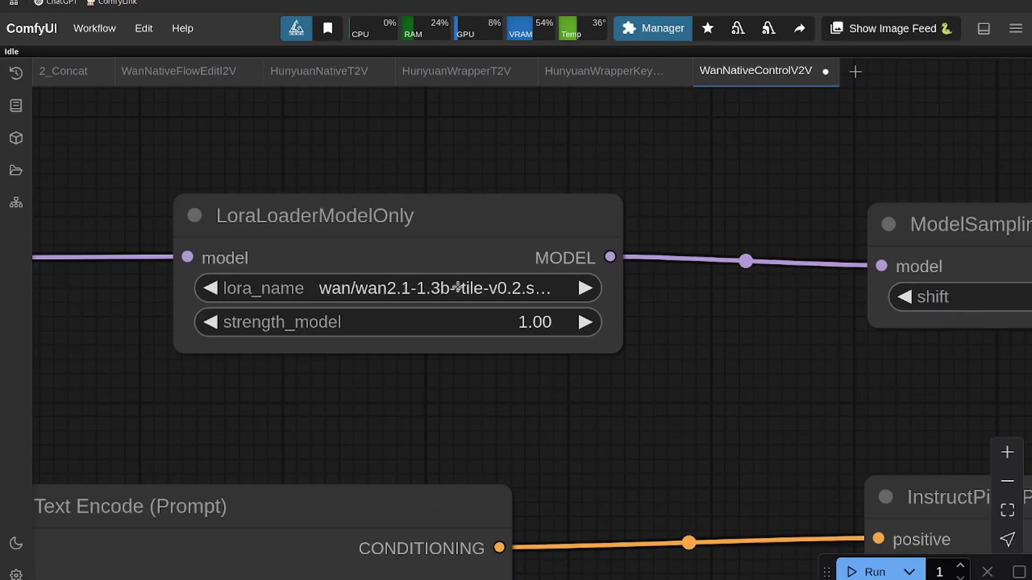
pyautogui.click(457, 287)
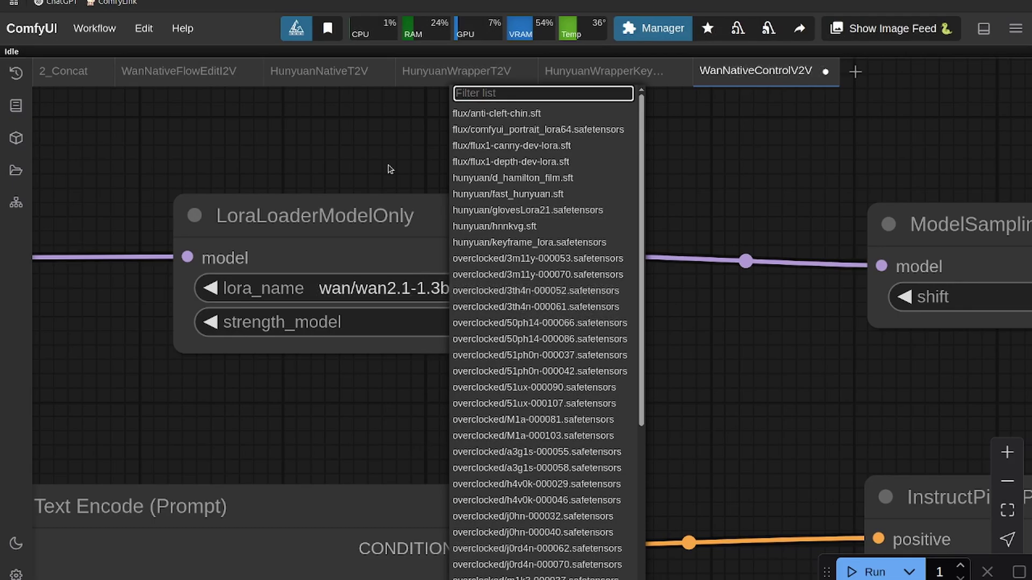
pyautogui.write('wan')
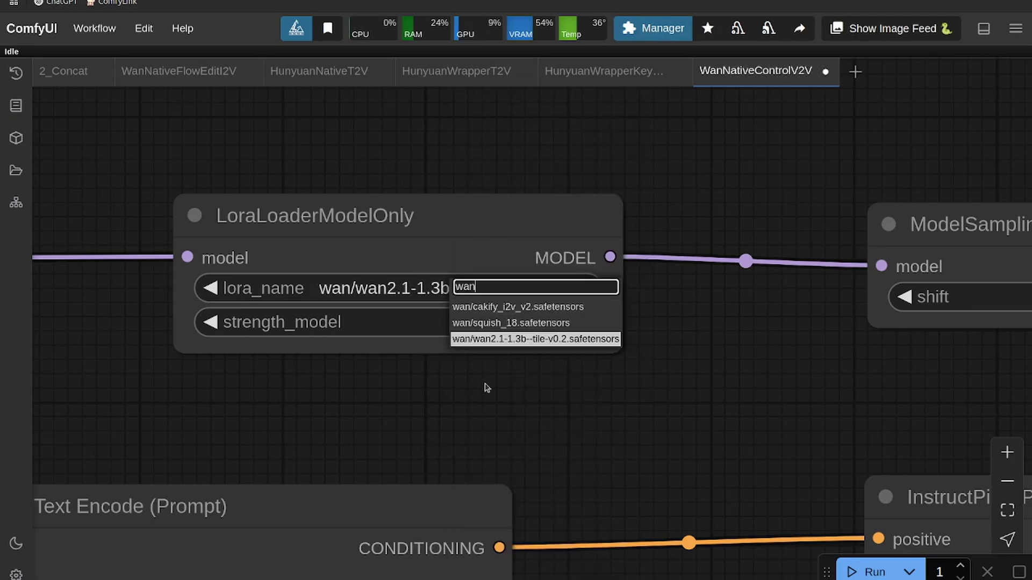
pyautogui.press('Return')
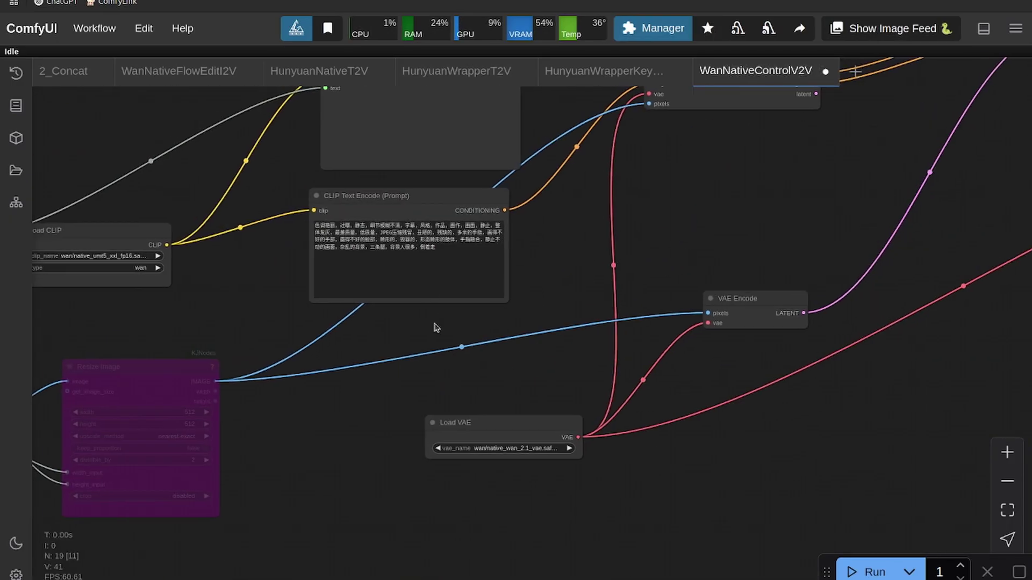
# Examine the Inputs group, focusing on the positive prompt text in the String Constant Multiline node.
pyautogui.moveTo(231, 330); pyautogui.dragTo(691, 283)
pyautogui.moveTo(461, 340); pyautogui.dragTo(444, 303)
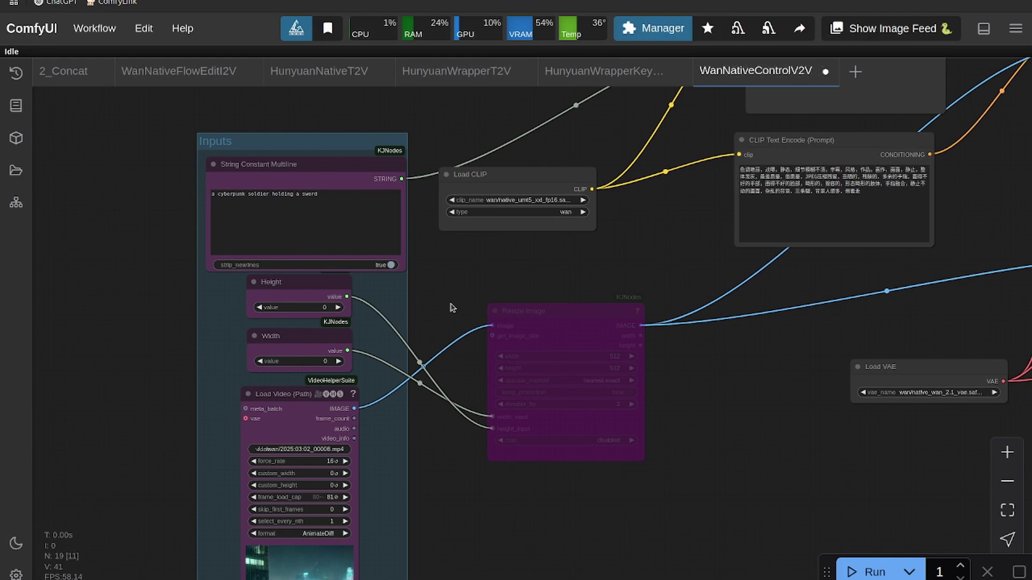
pyautogui.moveTo(347, 206); pyautogui.dragTo(436, 195)
pyautogui.moveTo(414, 184); pyautogui.dragTo(225, 184)
pyautogui.scroll(3, 519, 271)
pyautogui.moveTo(535, 284); pyautogui.dragTo(595, 164)
pyautogui.scroll(-4, 505, 368)
pyautogui.moveTo(558, 420); pyautogui.dragTo(594, 572)
pyautogui.scroll(2, 571, 419)
pyautogui.moveTo(602, 299); pyautogui.dragTo(598, 372)
pyautogui.moveTo(469, 242); pyautogui.dragTo(274, 244)
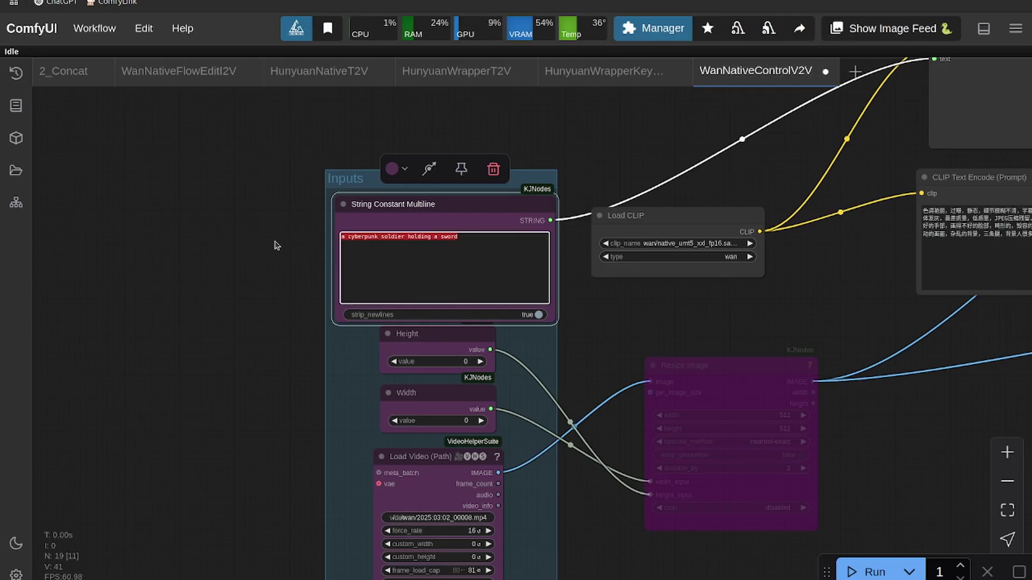
# Examine the source video preview and loading settings in the Load Video (Path) node.
pyautogui.moveTo(282, 444); pyautogui.dragTo(244, 134)
pyautogui.scroll(3, 388, 417)
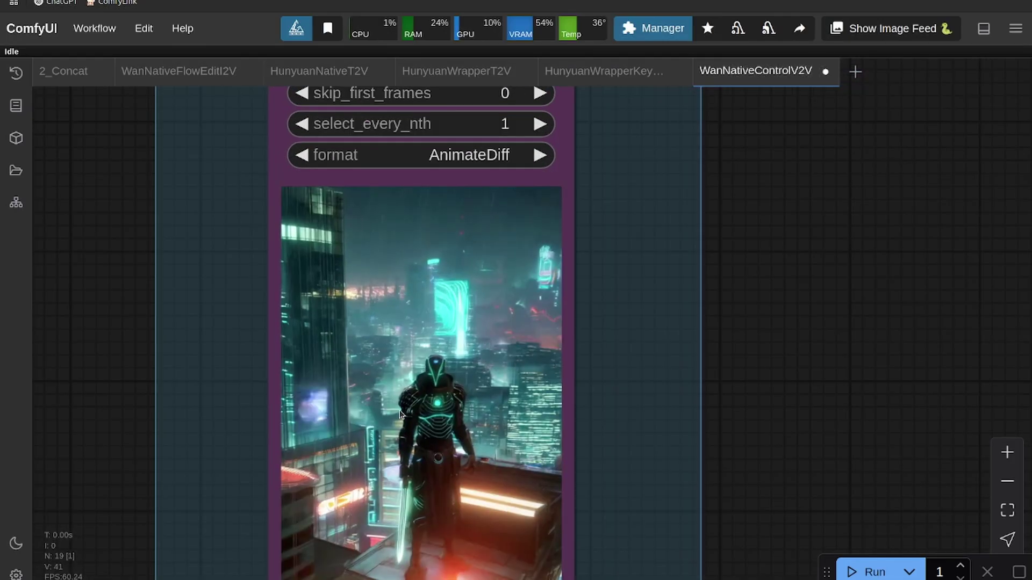
pyautogui.scroll(-10, 399, 414)
pyautogui.scroll(4, 409, 416)
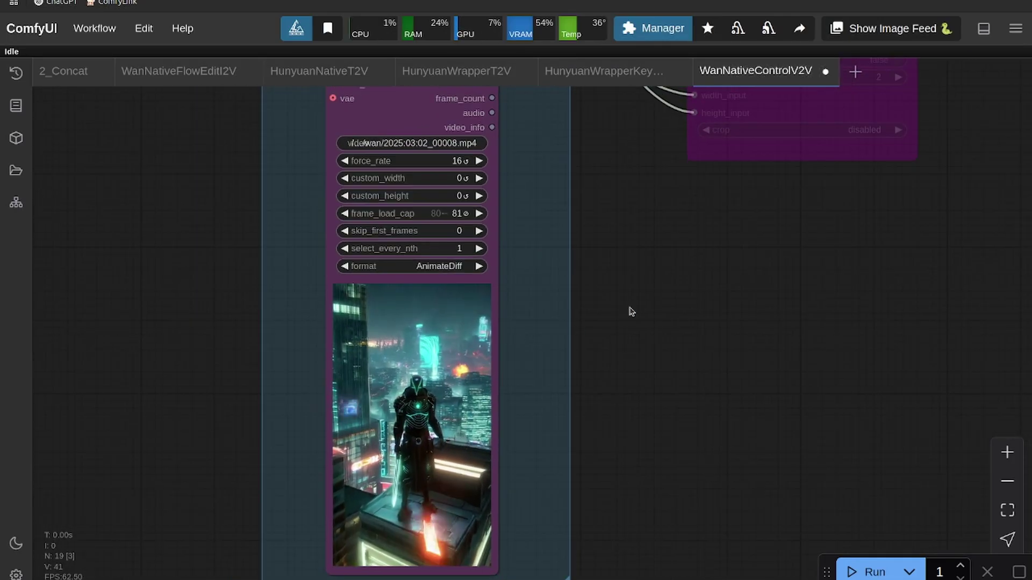
pyautogui.moveTo(632, 312); pyautogui.dragTo(656, 552)
pyautogui.scroll(-3, 530, 224)
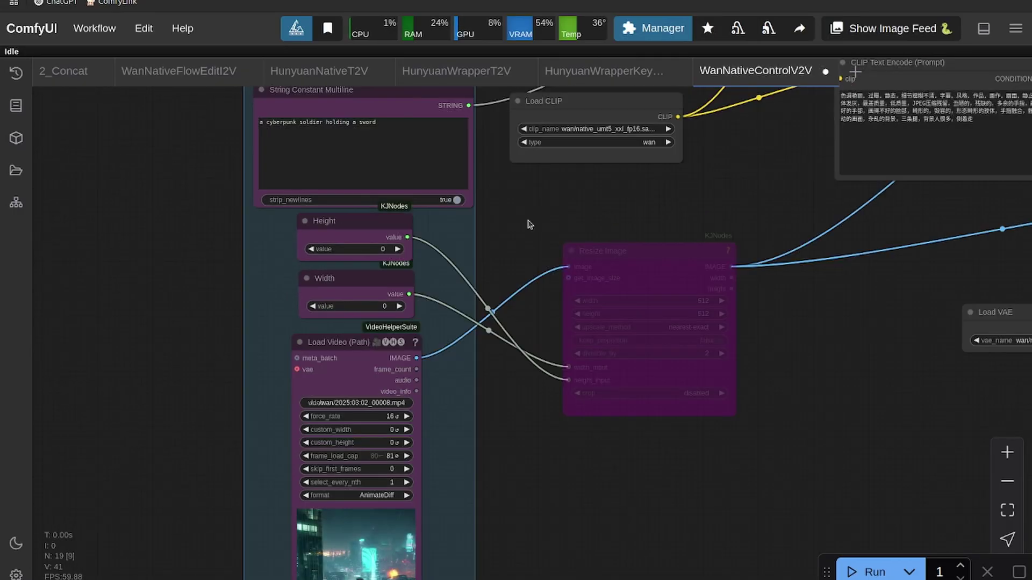
# Remove the bypass from the Resize Image node.
pyautogui.moveTo(560, 219); pyautogui.dragTo(548, 187)
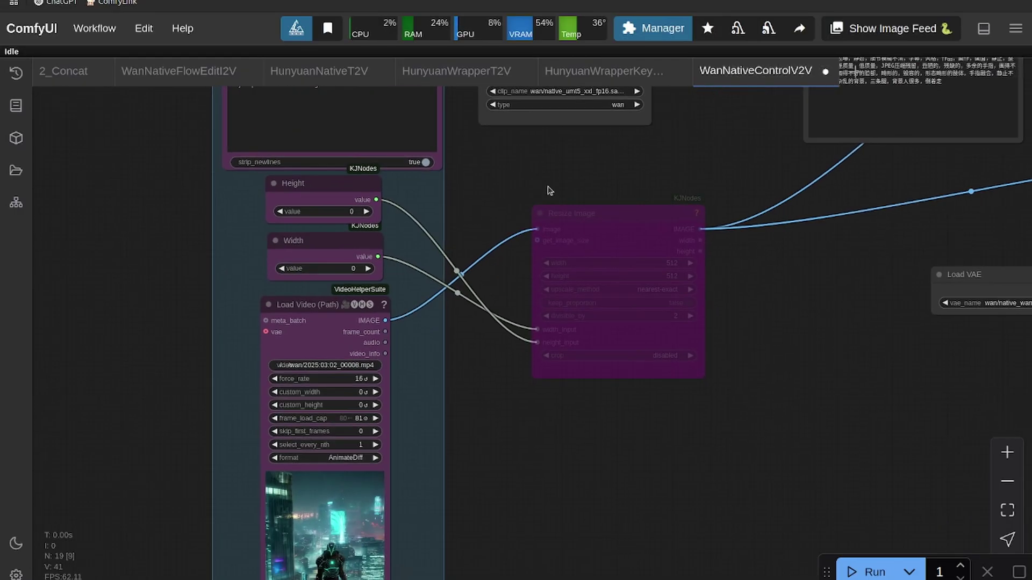
pyautogui.rightClick(593, 218)
pyautogui.click(615, 453)
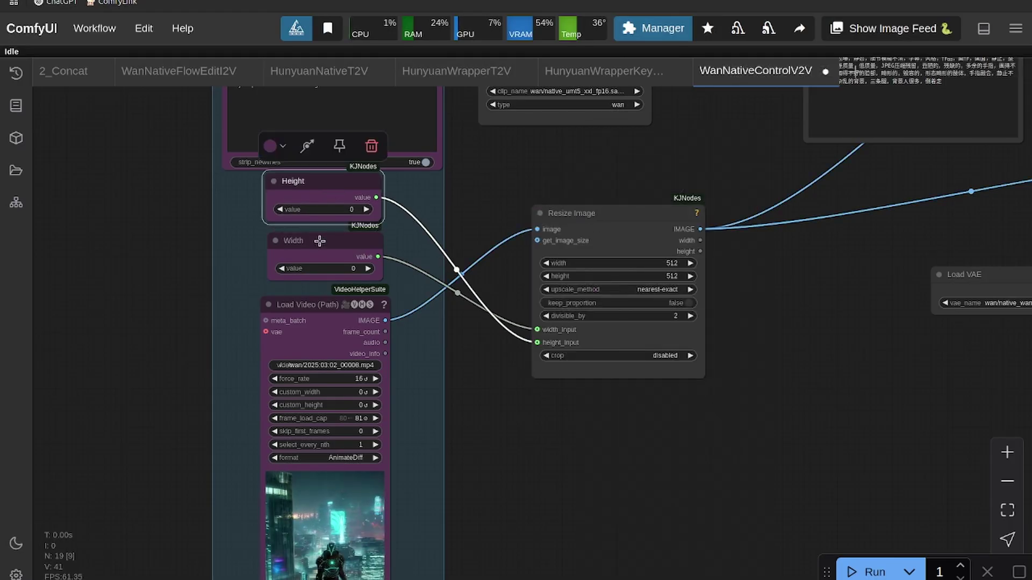
# Search the nodes for "upscale by" and add an Upscale Image By node below the Resize Image node.
pyautogui.doubleClick(571, 418)
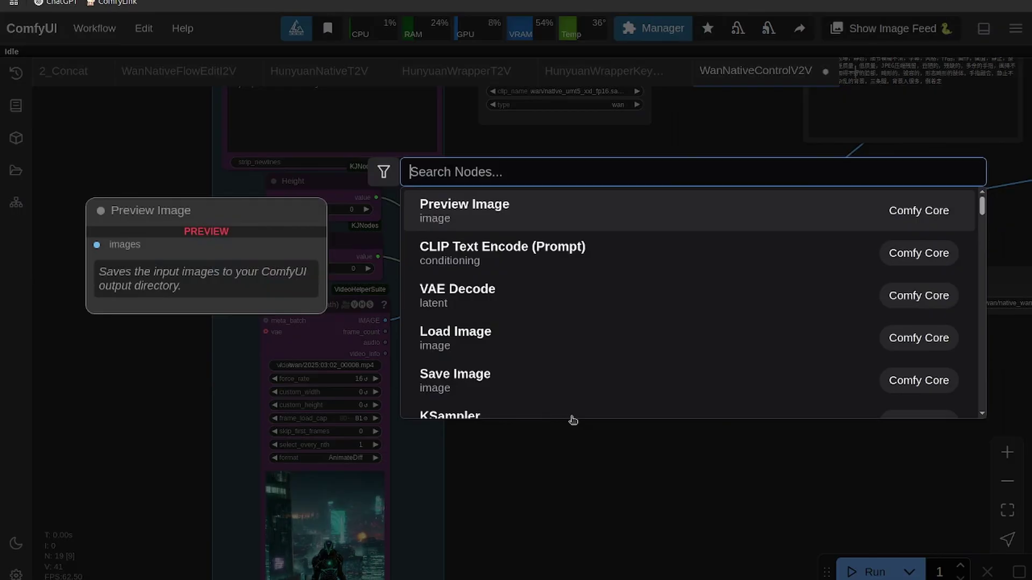
pyautogui.write('upscale by')
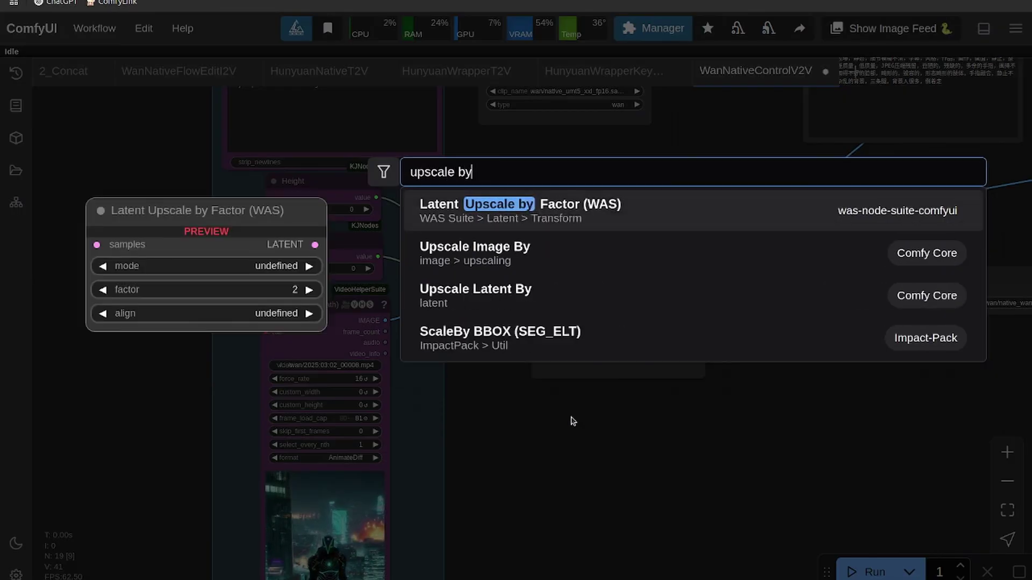
pyautogui.press('Down')
pyautogui.press('Return')
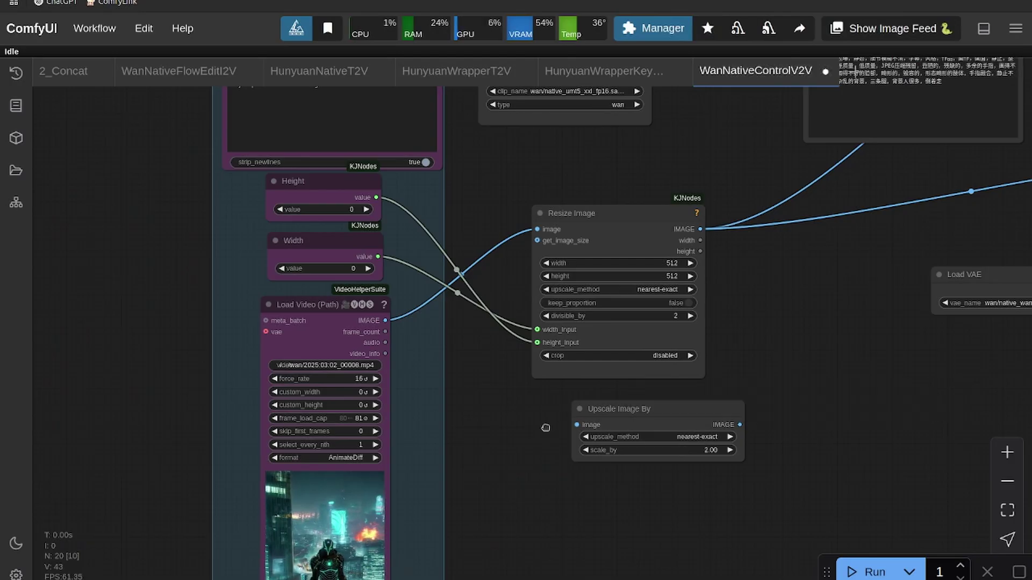
pyautogui.moveTo(546, 428); pyautogui.dragTo(540, 371)
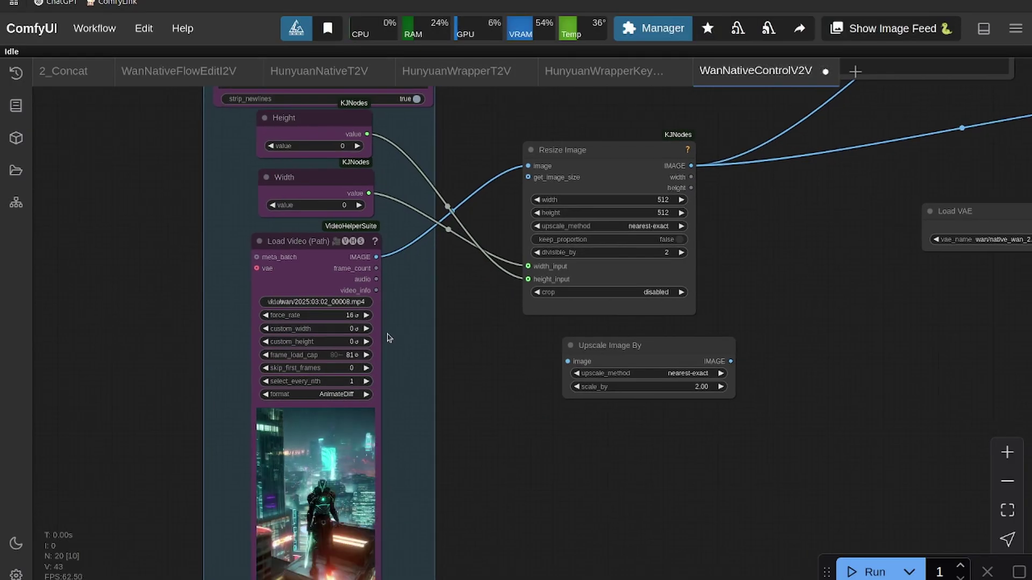
# Delete the unconnected Upscale Image By node.
pyautogui.scroll(-5, 532, 321)
pyautogui.moveTo(500, 217); pyautogui.dragTo(387, 162)
pyautogui.scroll(6, 450, 312)
pyautogui.click(276, 139)
pyautogui.click(188, 303)
pyautogui.moveTo(404, 501); pyautogui.dragTo(371, 349)
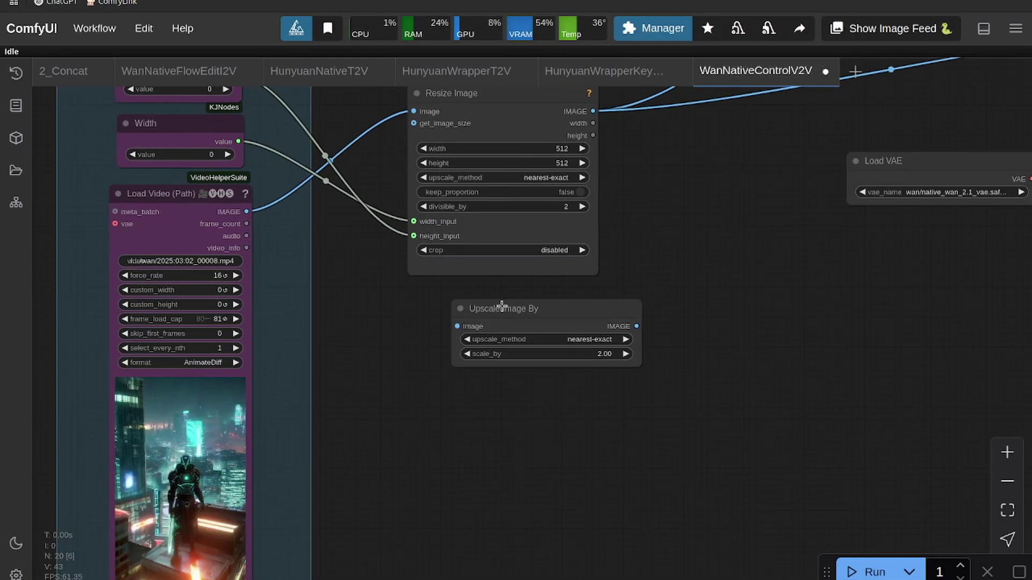
pyautogui.press('Delete')
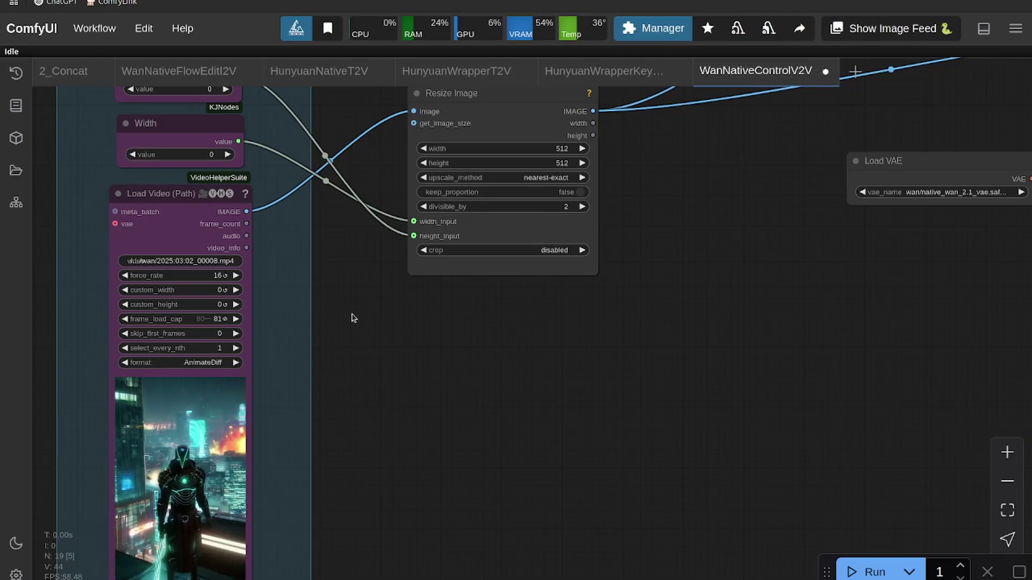
# Bypass the Resize Image node again.
pyautogui.scroll(-2, 368, 316)
pyautogui.moveTo(392, 319); pyautogui.dragTo(387, 375)
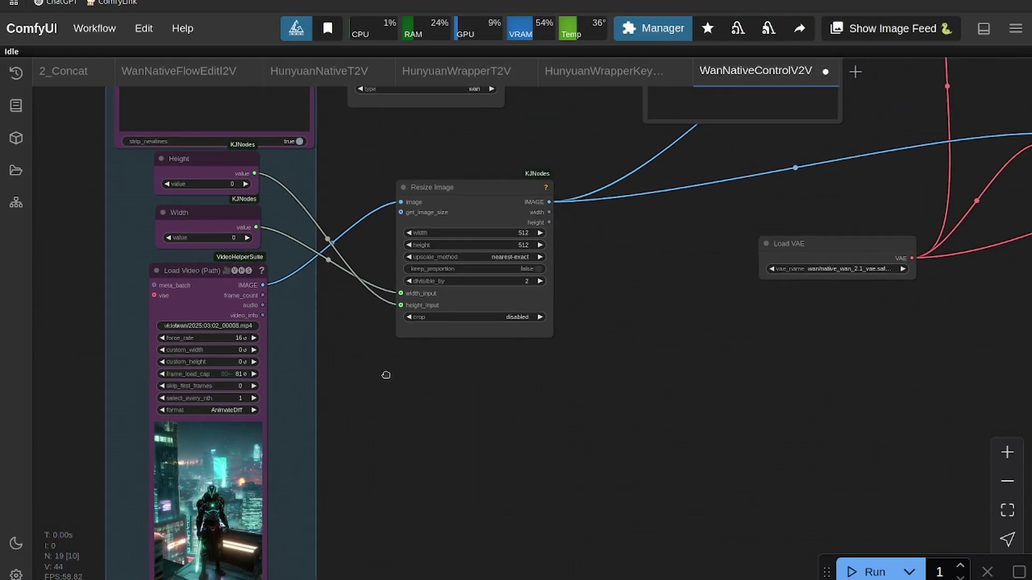
pyautogui.scroll(2, 441, 383)
pyautogui.rightClick(473, 134)
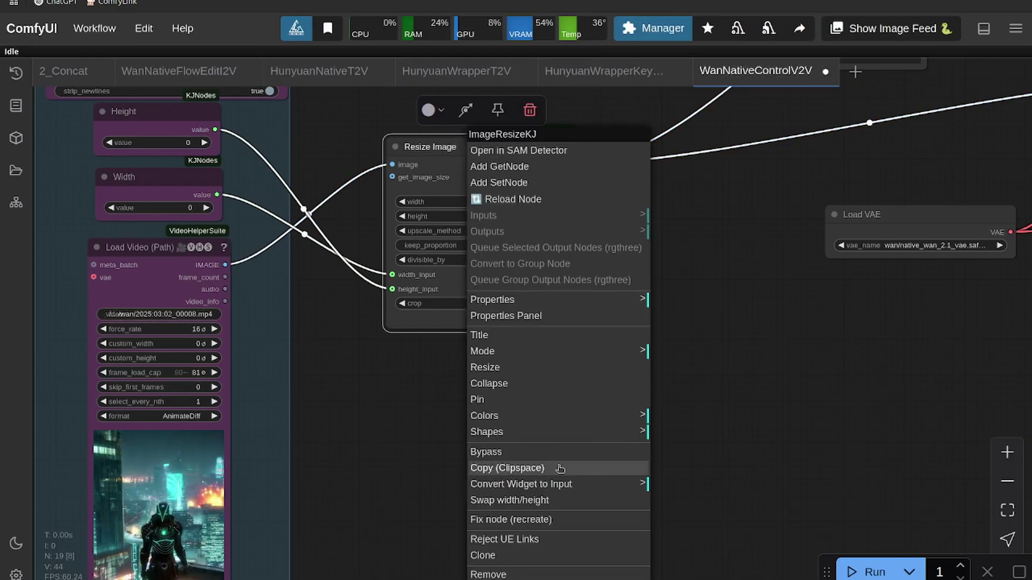
pyautogui.click(550, 451)
# Examine the Load VAE node and how it connects to the VAE Encode node.
pyautogui.scroll(-3, 388, 405)
pyautogui.moveTo(373, 180); pyautogui.dragTo(415, 237)
pyautogui.scroll(1, 414, 237)
pyautogui.scroll(-2, 414, 237)
pyautogui.moveTo(818, 209); pyautogui.dragTo(534, 242)
pyautogui.scroll(3, 534, 246)
pyautogui.moveTo(535, 353); pyautogui.dragTo(564, 299)
pyautogui.scroll(2, 565, 299)
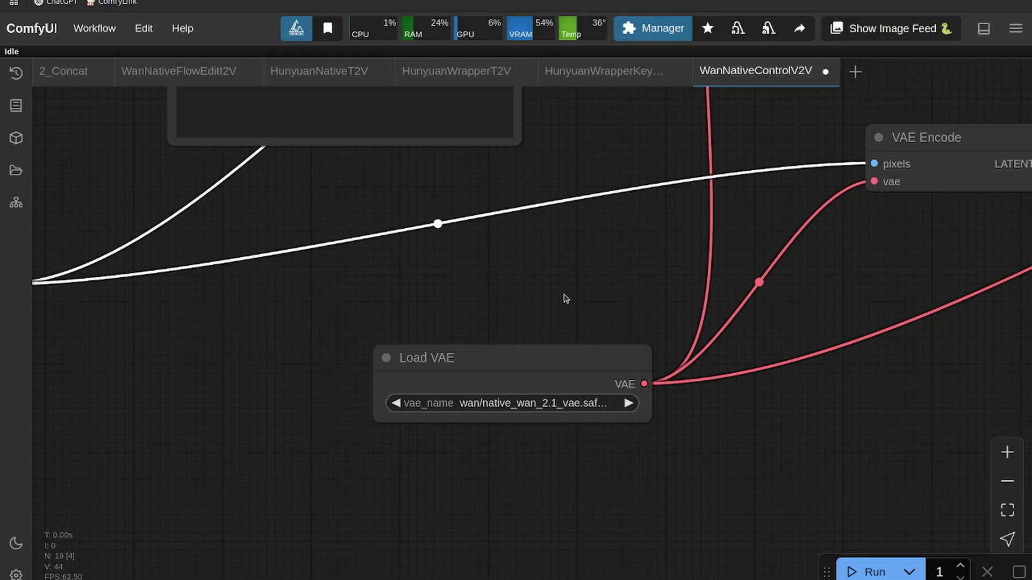
pyautogui.scroll(-4, 556, 296)
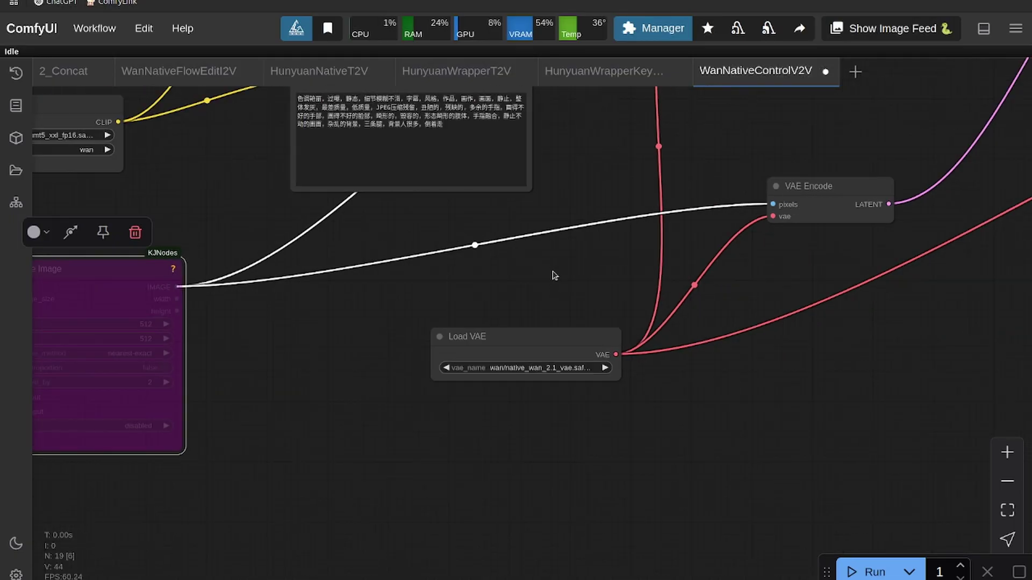
# Examine the links from the Load Video, Height and Width nodes through the bypassed Resize Image node.
pyautogui.moveTo(553, 272); pyautogui.dragTo(577, 331)
pyautogui.scroll(-4, 578, 330)
pyautogui.moveTo(371, 291); pyautogui.dragTo(595, 203)
pyautogui.scroll(4, 459, 272)
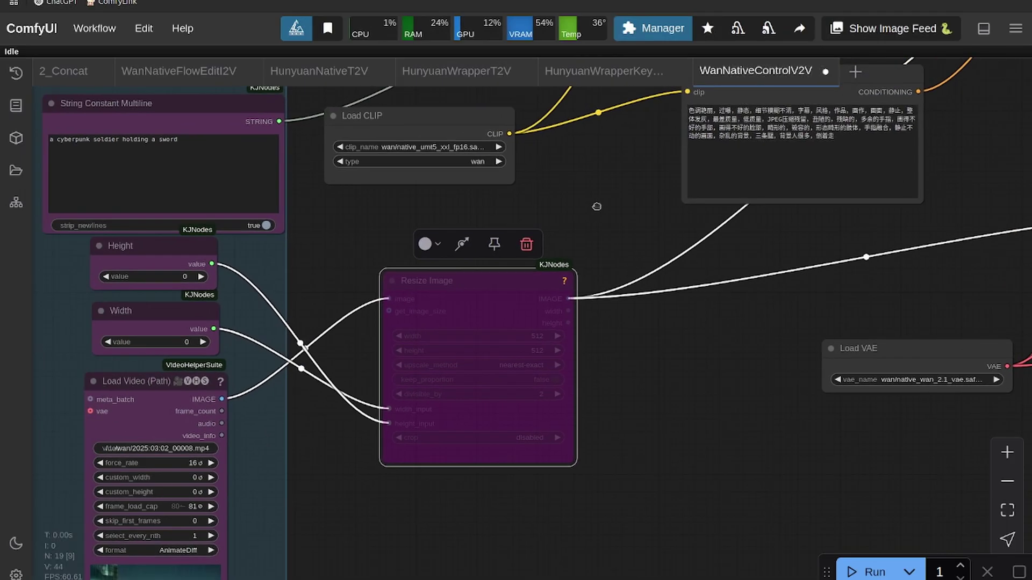
pyautogui.scroll(-2, 596, 209)
pyautogui.scroll(4, 577, 441)
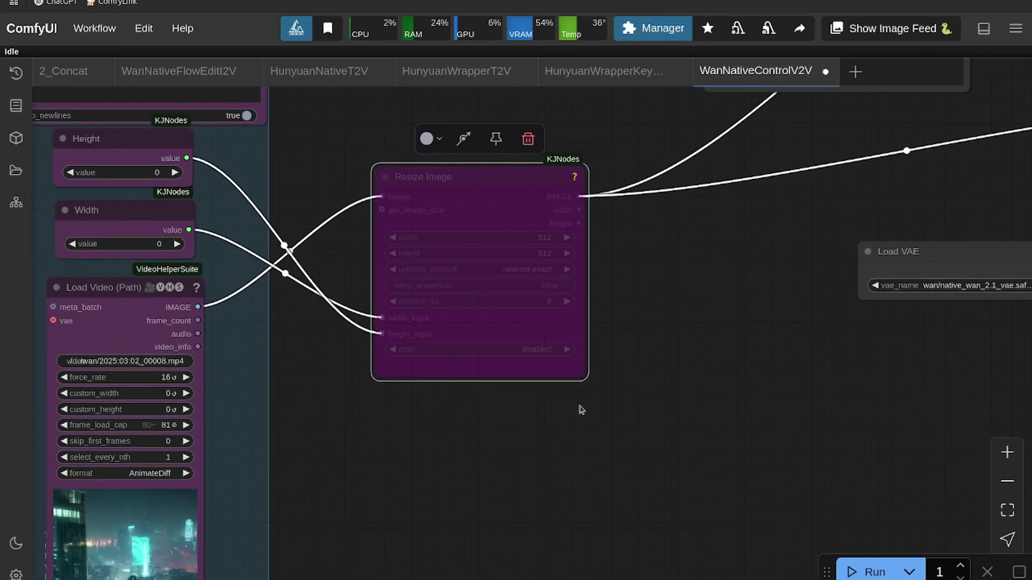
# Compare the cyberpunk soldier source video with the upscaled output side by side.
pyautogui.moveTo(662, 336); pyautogui.dragTo(593, 455)
pyautogui.scroll(-4, 593, 455)
pyautogui.moveTo(560, 300); pyautogui.dragTo(439, 324)
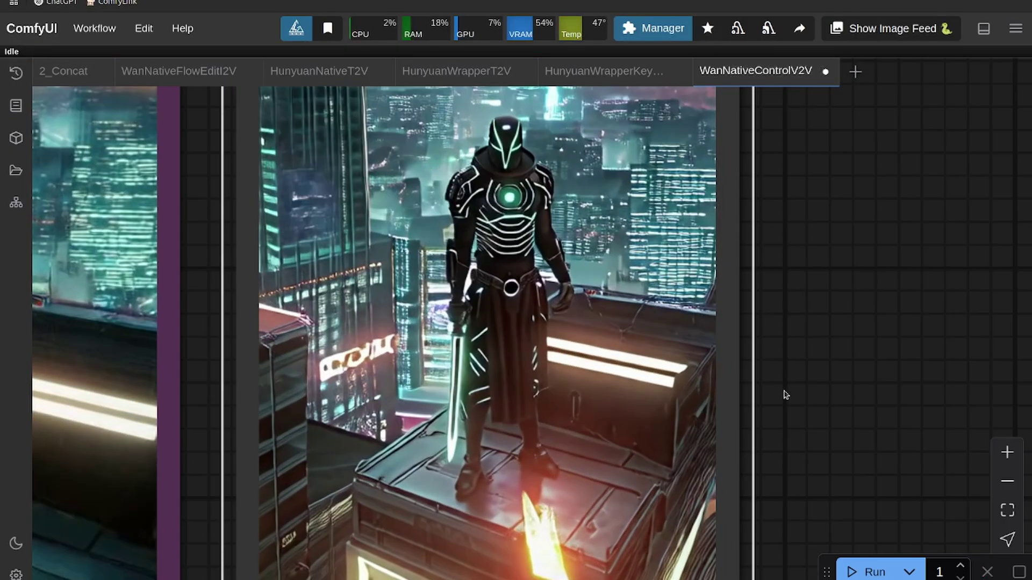
pyautogui.moveTo(783, 396); pyautogui.dragTo(999, 408)
pyautogui.scroll(-2, 563, 390)
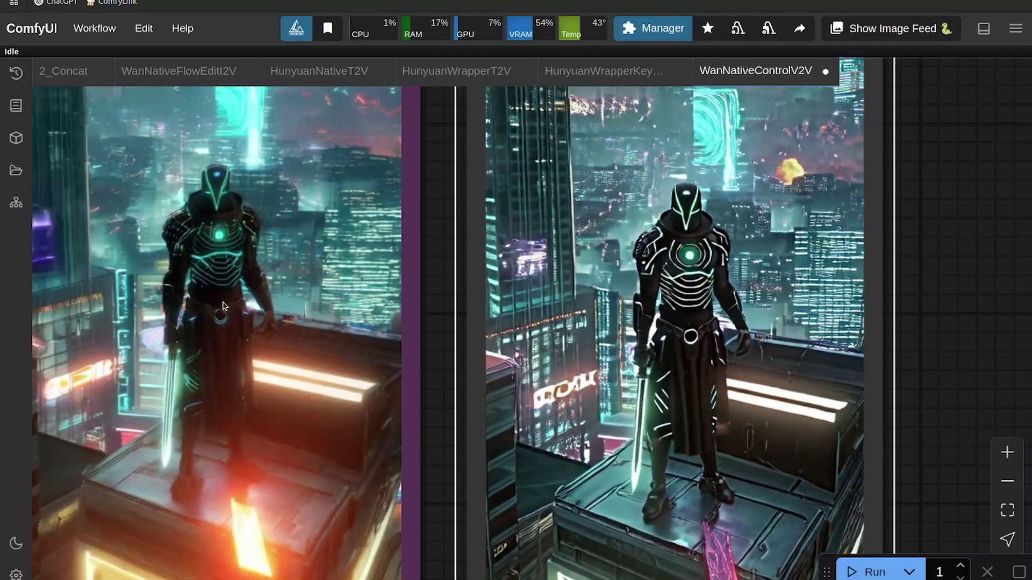
# Trace the workflow back from the output video to the Inputs group and the bypassed Resize Image node.
pyautogui.scroll(-15, 248, 288)
pyautogui.moveTo(141, 343); pyautogui.dragTo(624, 297)
pyautogui.scroll(-6, 316, 333)
pyautogui.moveTo(99, 368); pyautogui.dragTo(539, 371)
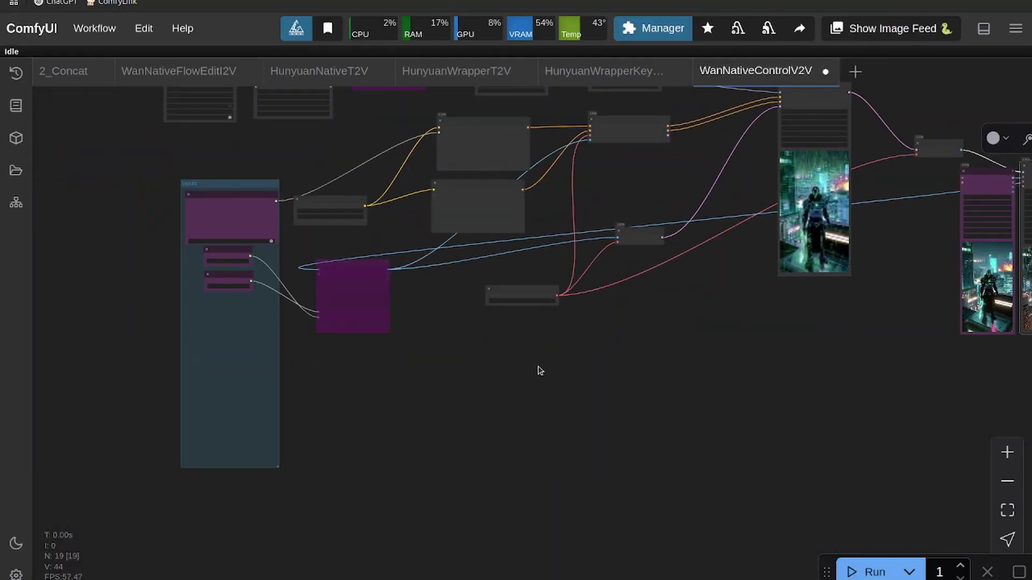
pyautogui.scroll(10, 339, 372)
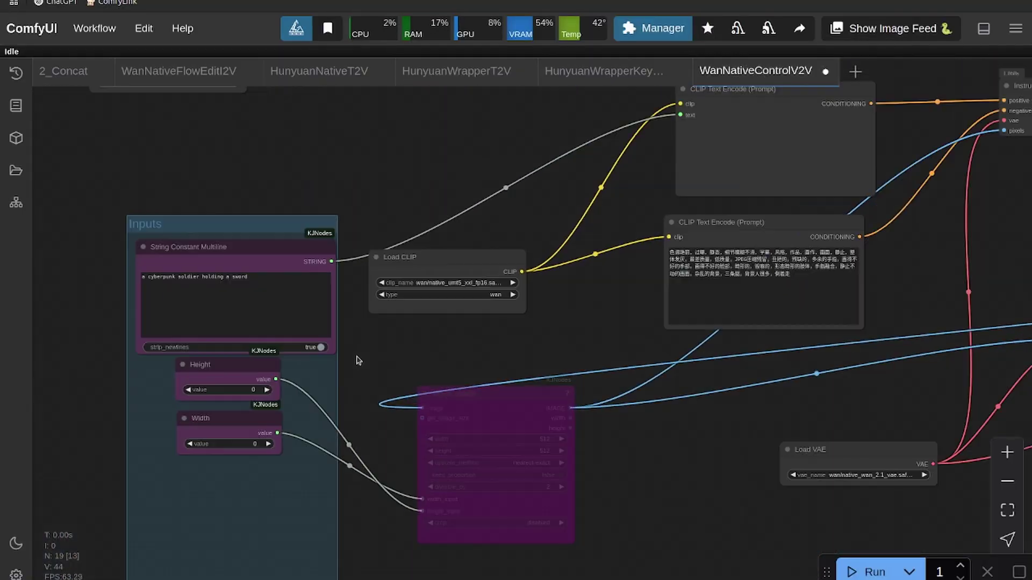
pyautogui.moveTo(345, 304); pyautogui.dragTo(293, 145)
pyautogui.scroll(-11, 392, 241)
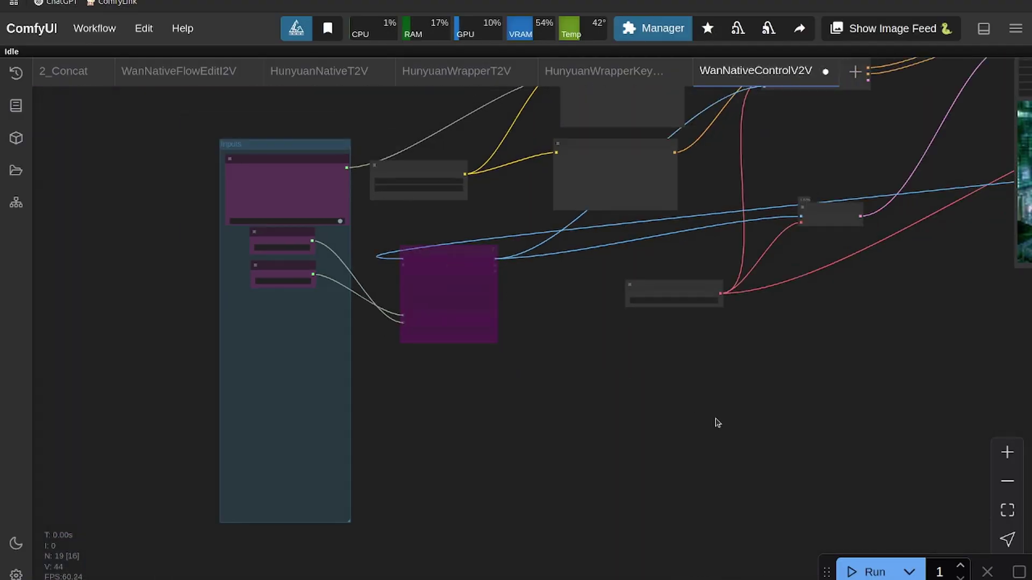
pyautogui.moveTo(857, 417); pyautogui.dragTo(247, 402)
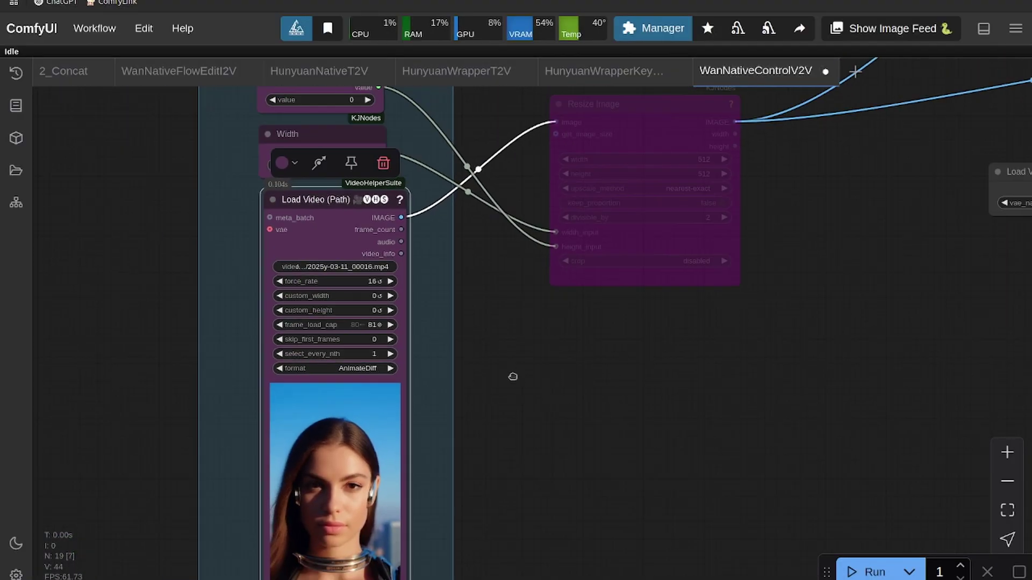
# Review the woman source video in the Load Video (Path) node and its matching prompt in the Inputs group.
pyautogui.moveTo(512, 377); pyautogui.dragTo(529, 492)
pyautogui.scroll(-4, 528, 489)
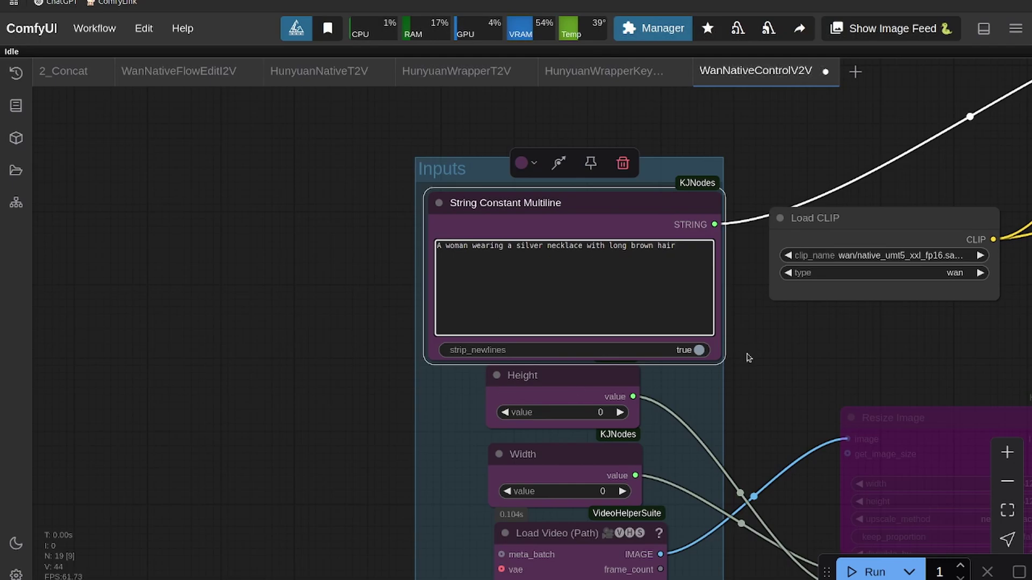
pyautogui.moveTo(783, 354); pyautogui.dragTo(620, 172)
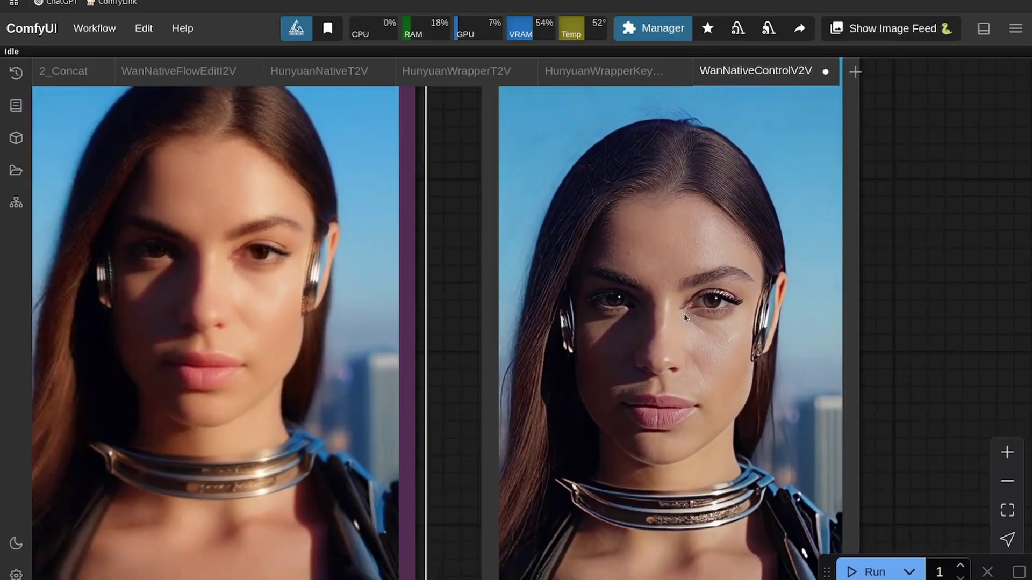
# Compare facial and necklace detail between the woman source video and its upscaled output.
pyautogui.scroll(-1, 684, 313)
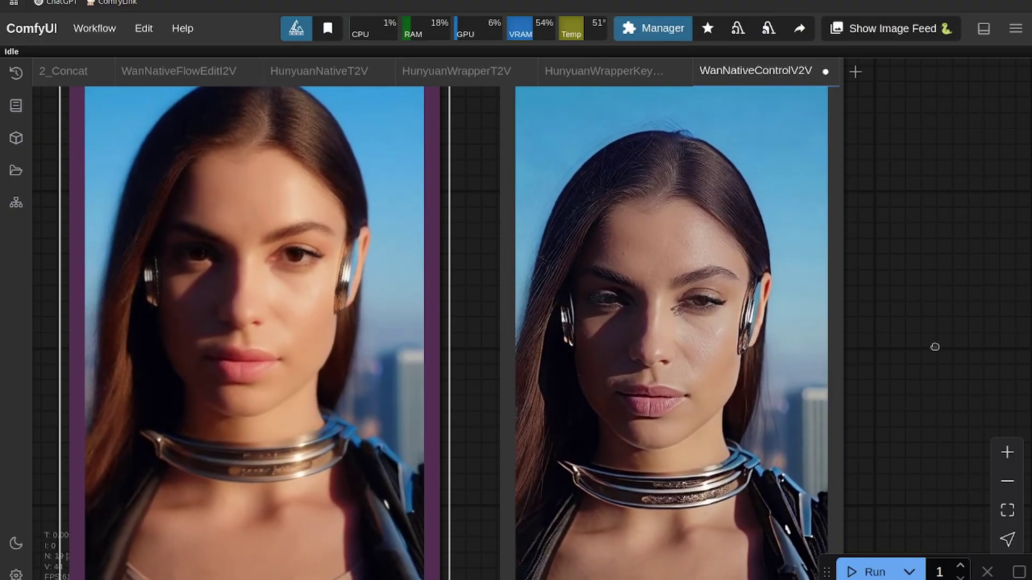
pyautogui.moveTo(933, 345); pyautogui.dragTo(968, 330)
pyautogui.scroll(3, 701, 327)
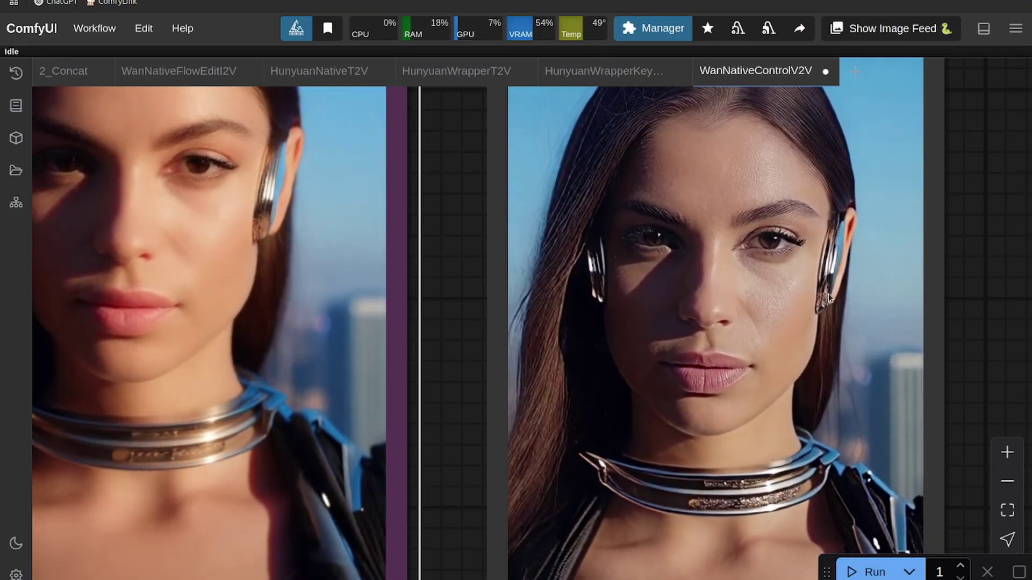
pyautogui.scroll(-3, 688, 462)
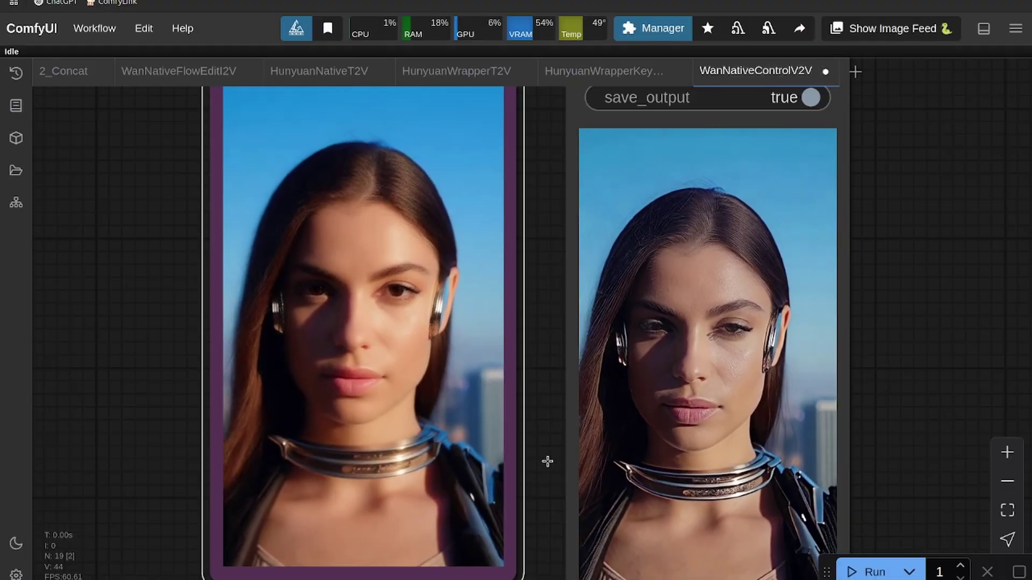
pyautogui.scroll(3, 657, 471)
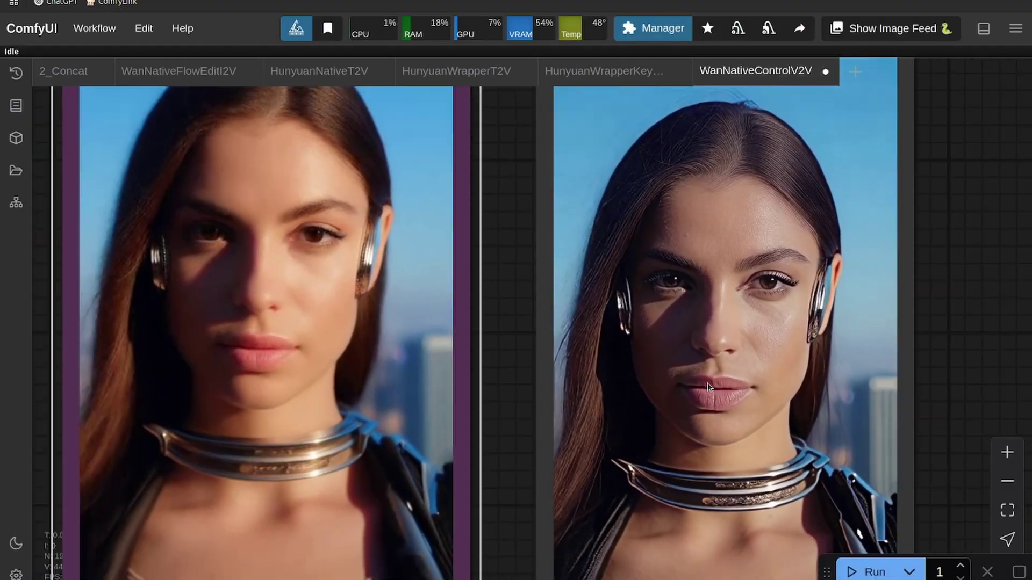
# Compare the woman's skin, hair and necklace in the source video against the upscaled result once more.
pyautogui.scroll(-3, 708, 382)
pyautogui.scroll(3, 707, 383)
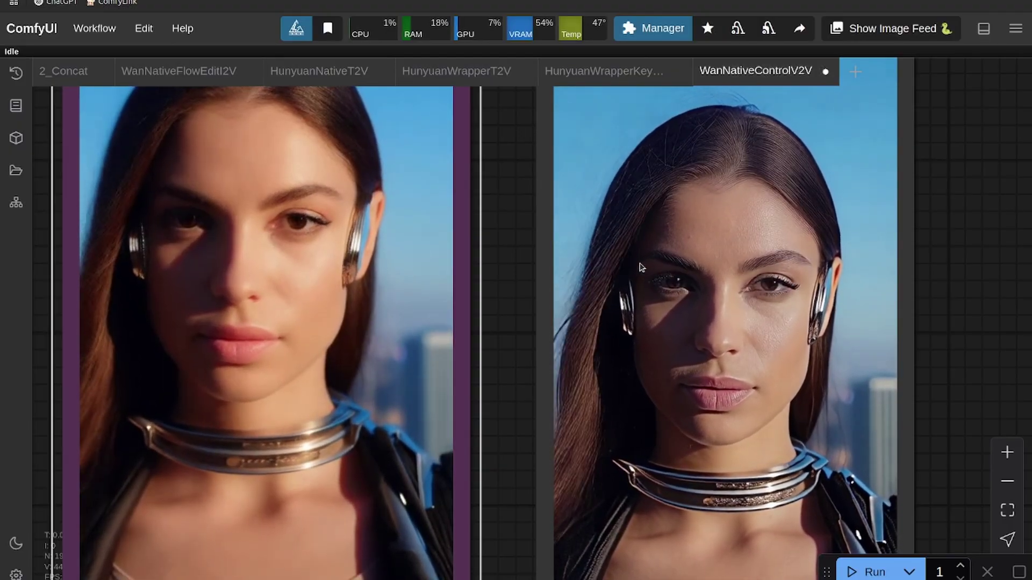
pyautogui.scroll(-3, 636, 267)
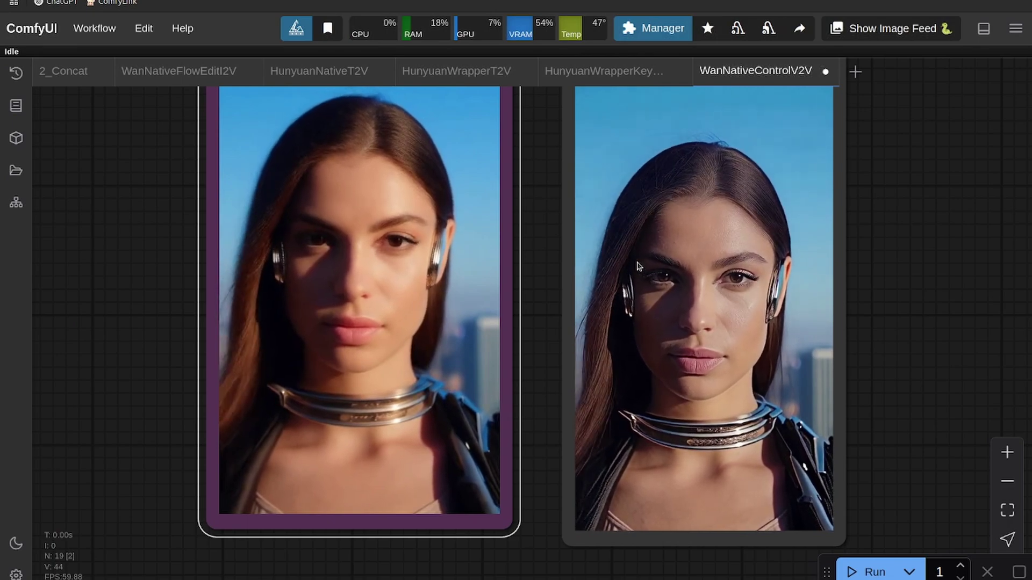
# Move the woman source video's Load Video (Path) node back into the Inputs group.
pyautogui.scroll(-13, 638, 267)
pyautogui.moveTo(629, 317); pyautogui.dragTo(217, 406)
pyautogui.scroll(4, 447, 440)
pyautogui.scroll(-3, 360, 418)
pyautogui.scroll(-2, 767, 405)
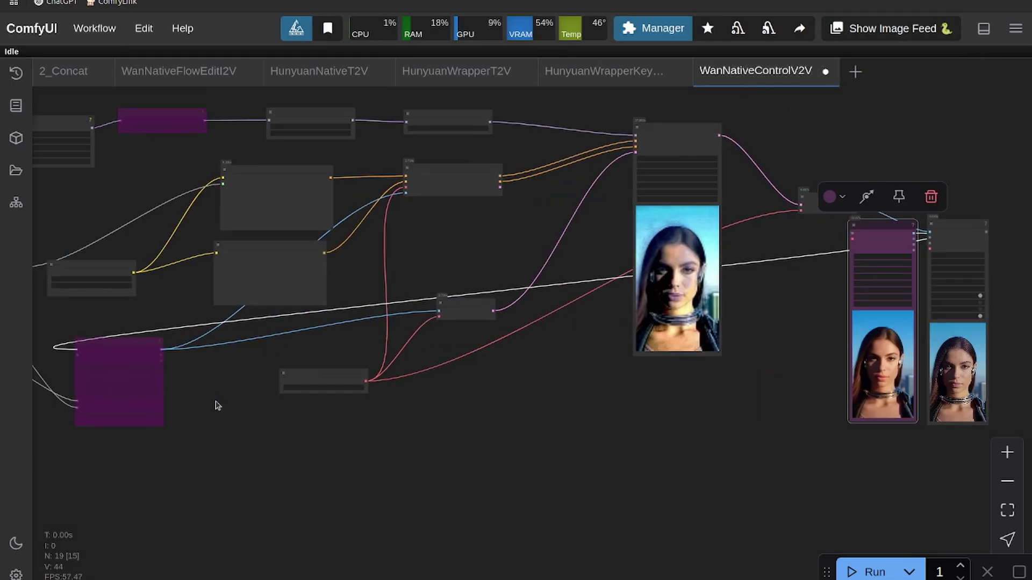
pyautogui.moveTo(897, 224); pyautogui.dragTo(45, 410)
pyautogui.moveTo(281, 456); pyautogui.dragTo(652, 419)
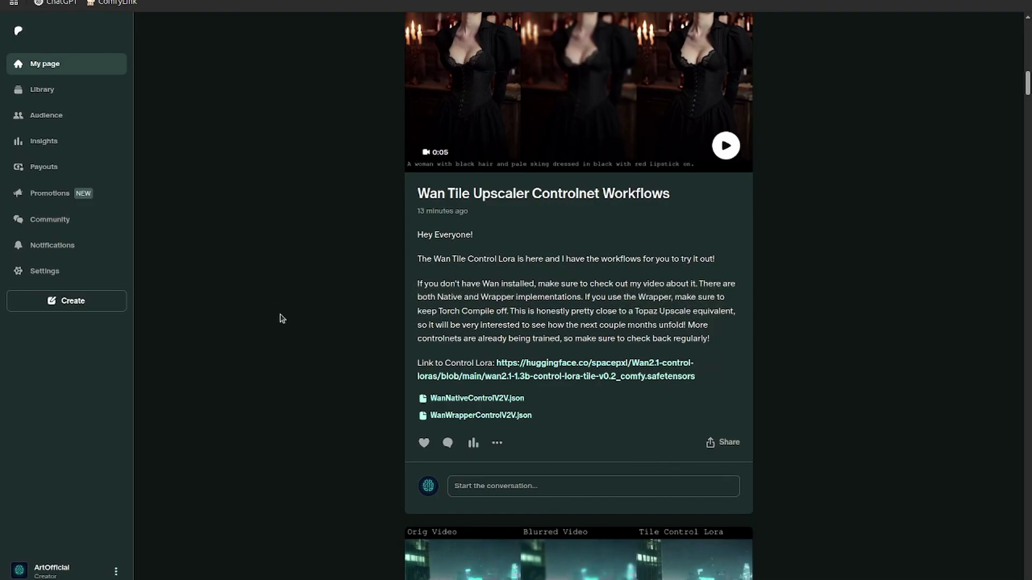
# Download WanWrapperControlV2V.json from the Patreon post and load it onto the ComfyUI canvas as a workflow.
pyautogui.click(462, 417)
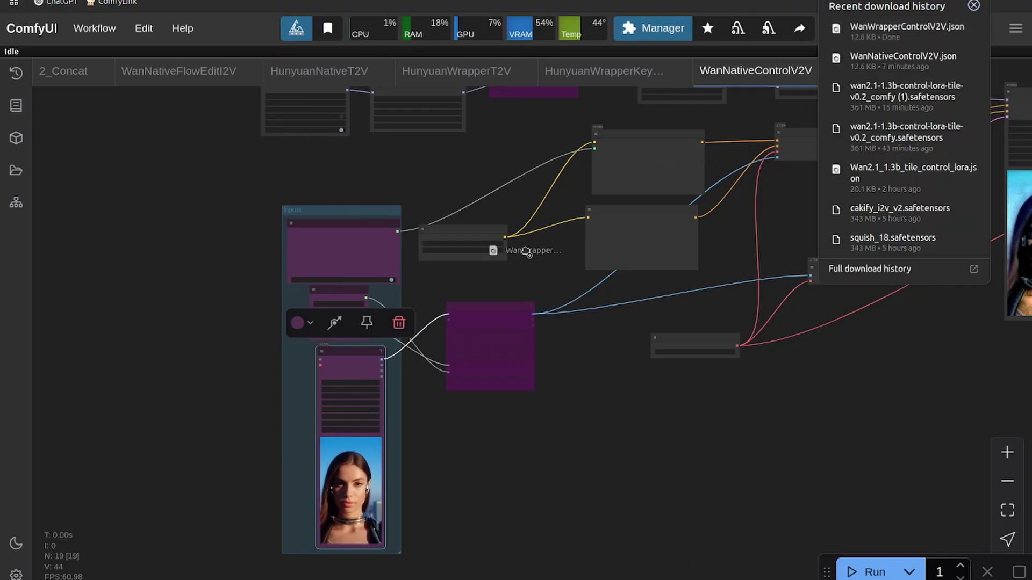
pyautogui.moveTo(527, 265); pyautogui.dragTo(524, 267)
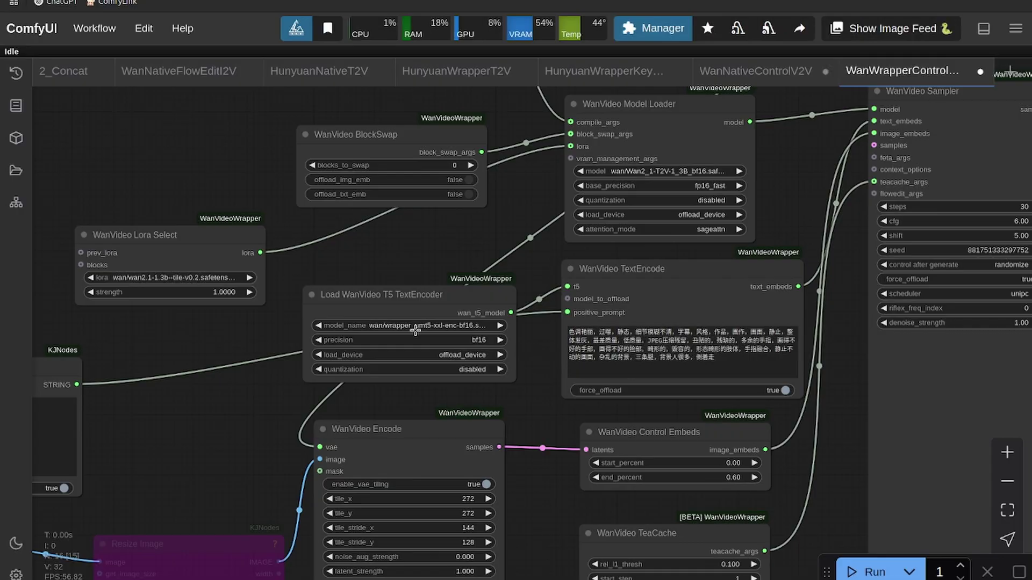
# Check the model choice in the Load WanVideo T5 TextEncoder node.
pyautogui.click(415, 328)
pyautogui.click(424, 264)
pyautogui.scroll(8, 428, 328)
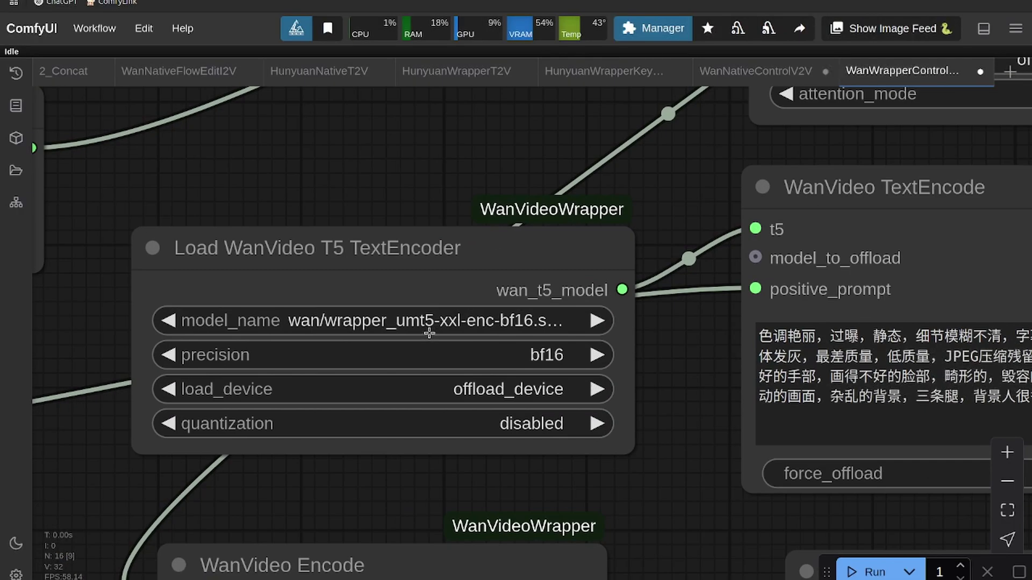
pyautogui.click(435, 319)
pyautogui.click(445, 156)
pyautogui.scroll(-3, 446, 155)
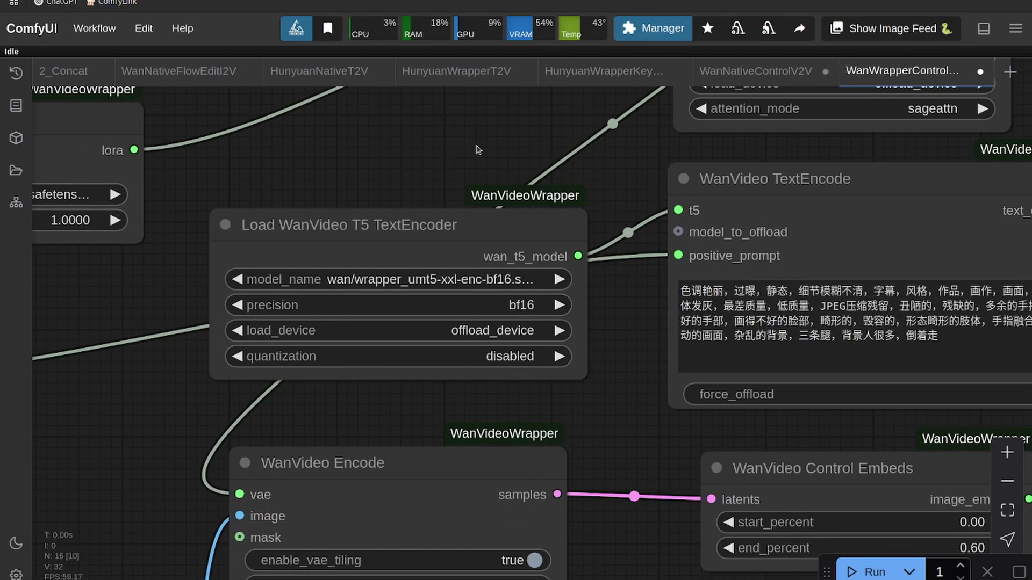
# Check the model choices in the WanVideo Model Loader and WanVideo VAE Loader nodes.
pyautogui.moveTo(479, 140); pyautogui.dragTo(313, 332)
pyautogui.scroll(-2, 333, 307)
pyautogui.moveTo(333, 292); pyautogui.dragTo(246, 343)
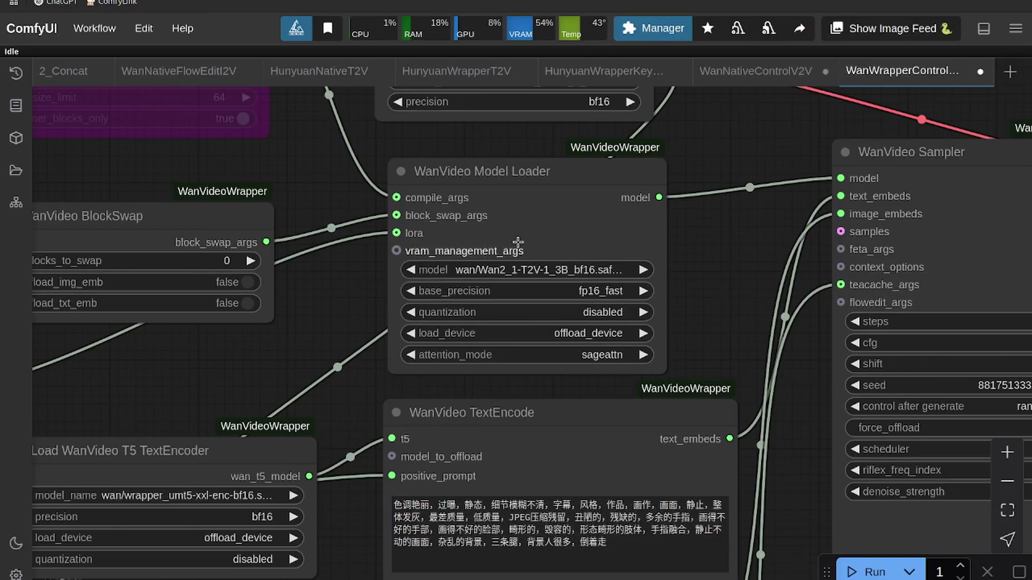
pyautogui.click(531, 270)
pyautogui.click(306, 307)
pyautogui.scroll(-3, 307, 308)
pyautogui.moveTo(308, 308); pyautogui.dragTo(308, 412)
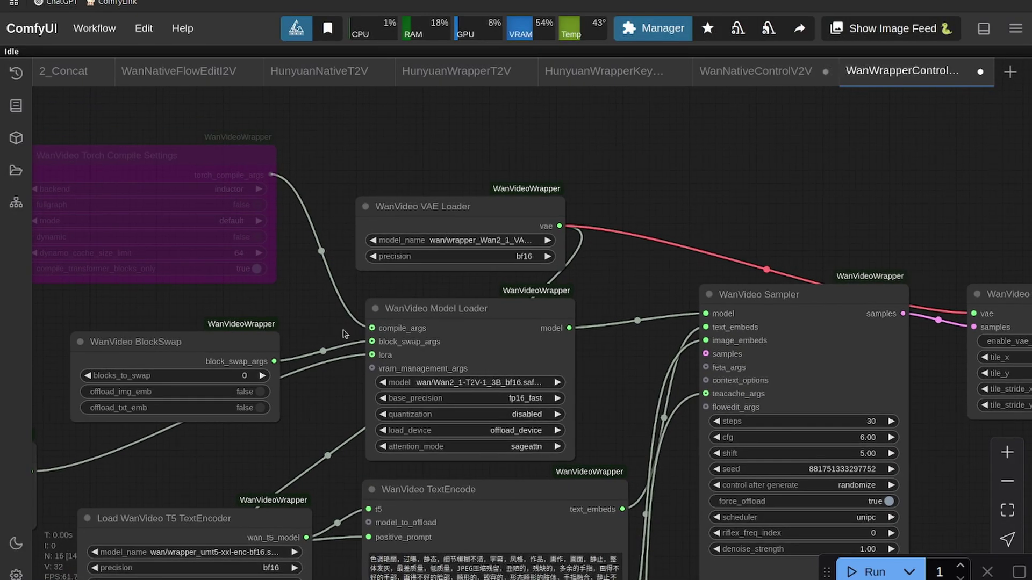
pyautogui.click(496, 240)
pyautogui.click(620, 442)
# Check the LoRA choice in the WanVideo Lora Select node.
pyautogui.moveTo(621, 452); pyautogui.dragTo(874, 229)
pyautogui.moveTo(250, 334); pyautogui.dragTo(506, 351)
pyautogui.scroll(5, 452, 311)
pyautogui.click(459, 285)
pyautogui.click(427, 335)
# Try the WanVideo BlockSwap node with 30 blocks to swap and both image and text embed offloading on.
pyautogui.moveTo(459, 392); pyautogui.dragTo(120, 526)
pyautogui.scroll(-4, 120, 526)
pyautogui.scroll(3, 445, 391)
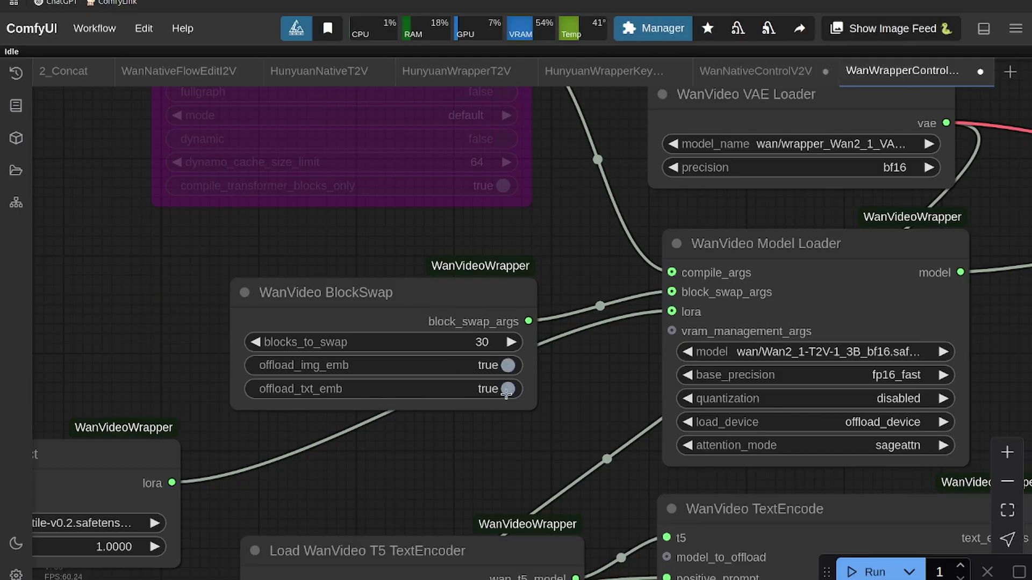
# Review the dragon source video and its frame settings in the Load Video (Path) node.
pyautogui.moveTo(592, 385); pyautogui.dragTo(686, 120)
pyautogui.scroll(-7, 360, 380)
pyautogui.scroll(3, 685, 121)
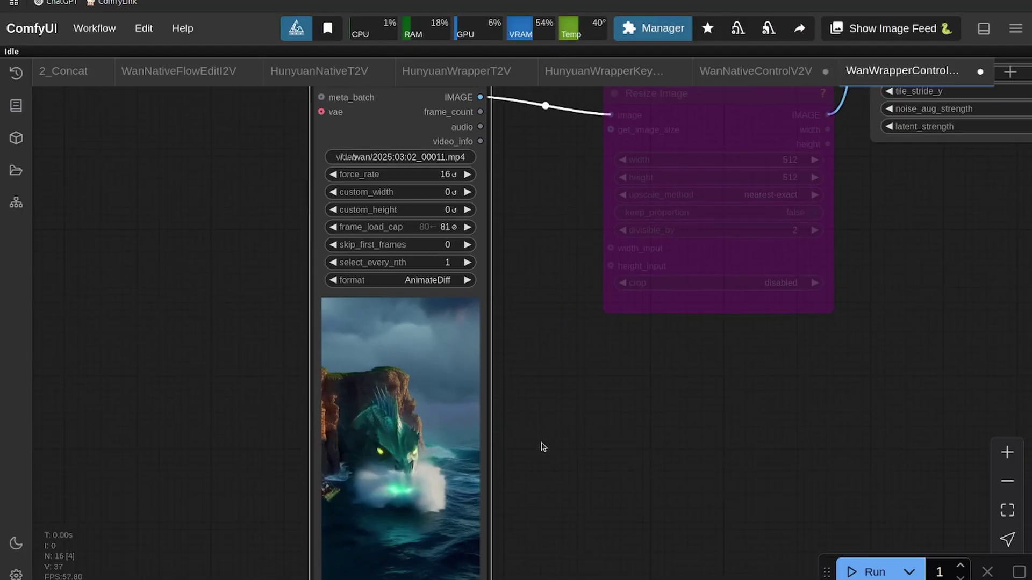
pyautogui.moveTo(562, 397); pyautogui.dragTo(571, 361)
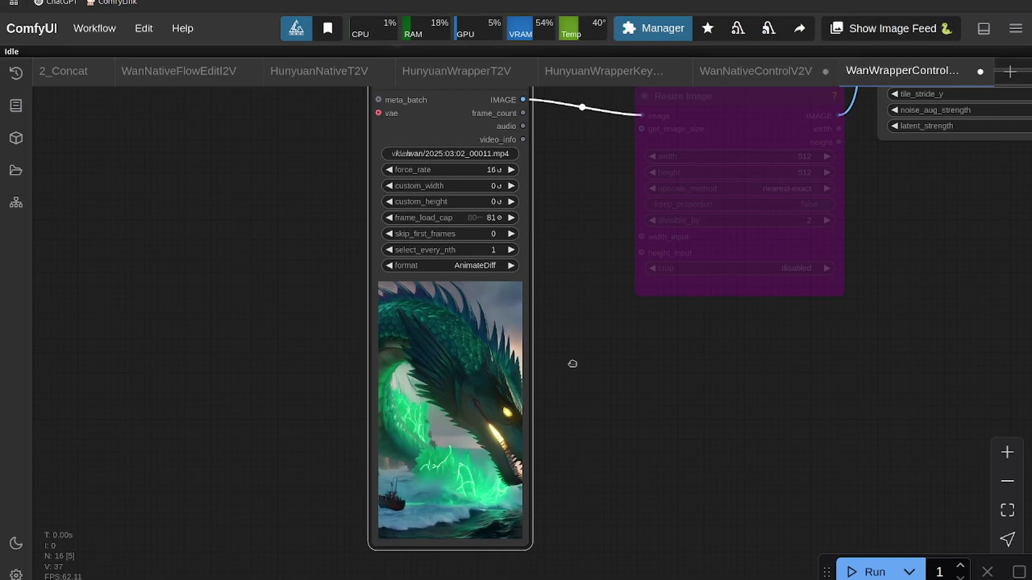
# Move the bypassed Resize Image node slightly closer to the Load Video (Path) node, lining up their image connectors.
pyautogui.moveTo(711, 341); pyautogui.dragTo(374, 476)
pyautogui.scroll(-3, 374, 476)
pyautogui.scroll(5, 238, 467)
pyautogui.moveTo(322, 420); pyautogui.dragTo(387, 384)
pyautogui.moveTo(562, 157); pyautogui.dragTo(524, 133)
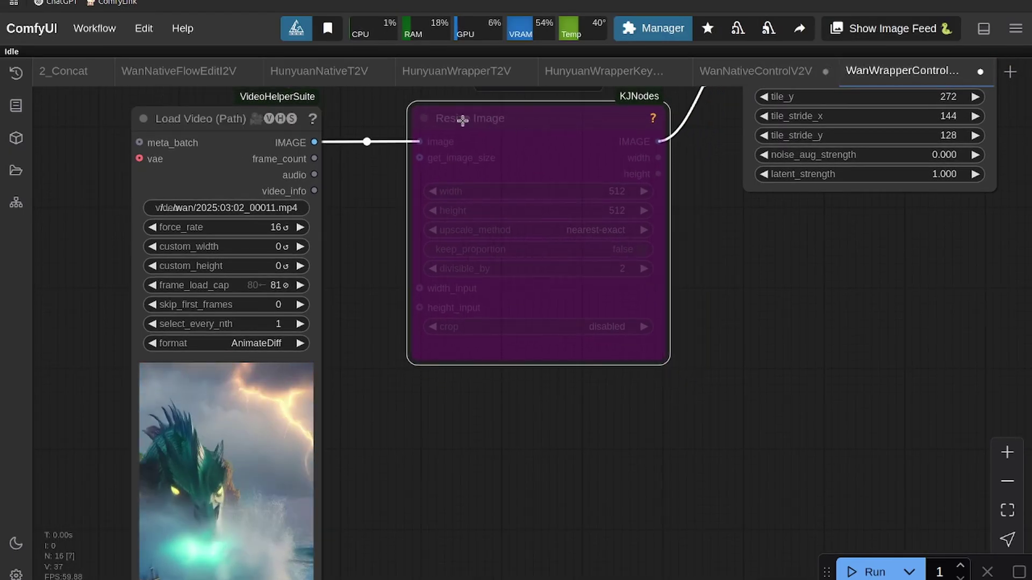
pyautogui.scroll(-3, 461, 352)
pyautogui.scroll(1, 453, 371)
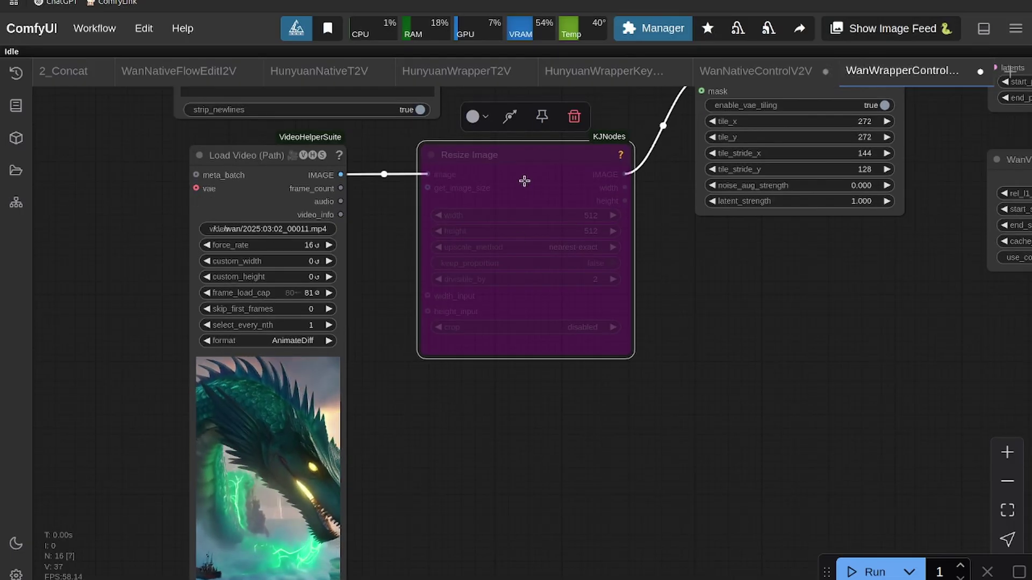
pyautogui.moveTo(534, 381); pyautogui.dragTo(472, 387)
pyautogui.scroll(-4, 494, 335)
pyautogui.scroll(4, 473, 387)
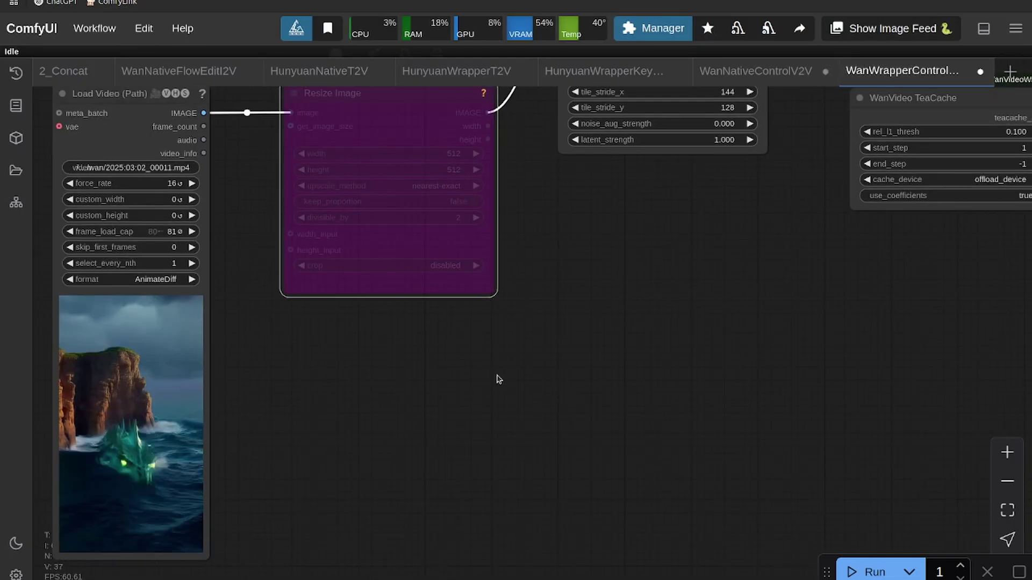
pyautogui.hscroll(3, 500, 379)
pyautogui.scroll(-5, 327, 408)
pyautogui.hscroll(-4, 357, 403)
pyautogui.scroll(4, 426, 375)
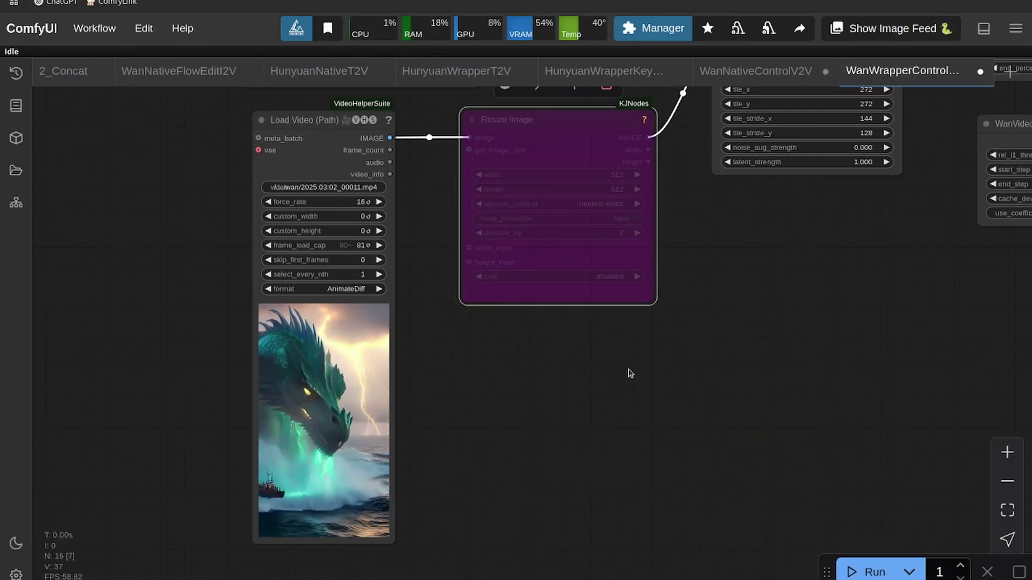
# Compare the dragon source video with the upscaled output side by side, checking the scales, cliff and ship.
pyautogui.hscroll(10, 630, 373)
pyautogui.scroll(5, 504, 263)
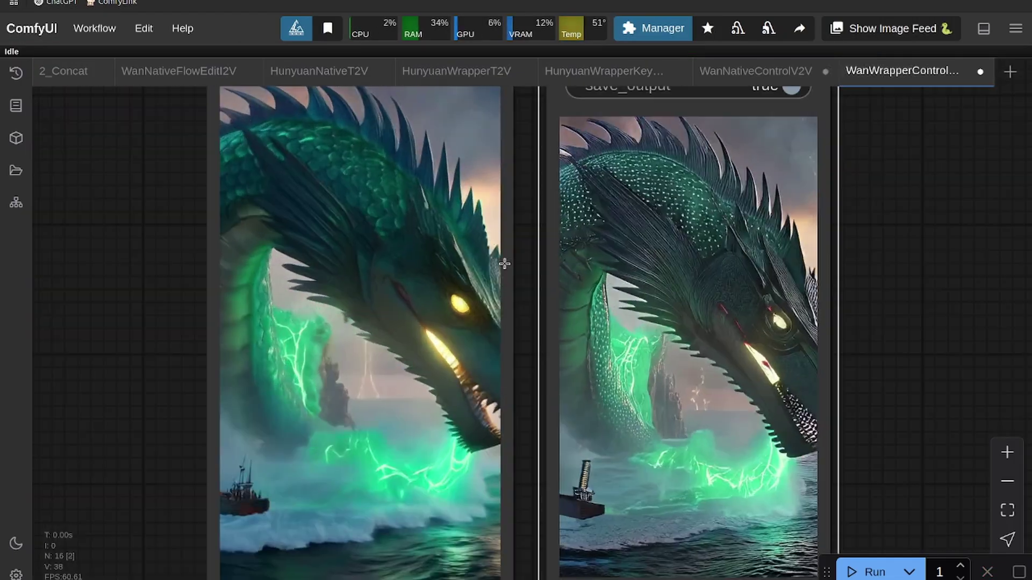
pyautogui.scroll(5, 504, 264)
pyautogui.scroll(-4, 913, 258)
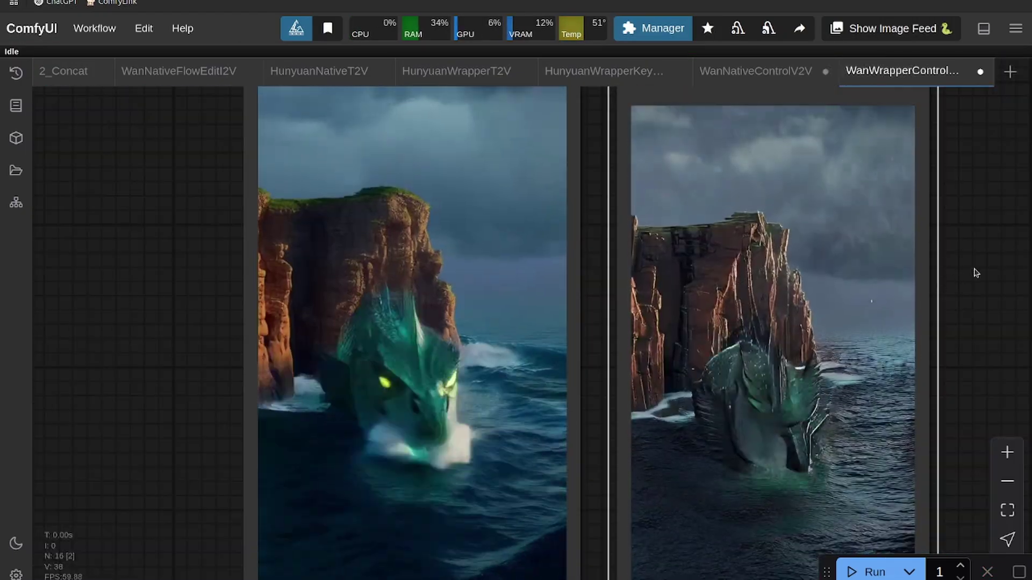
pyautogui.hscroll(3, 976, 273)
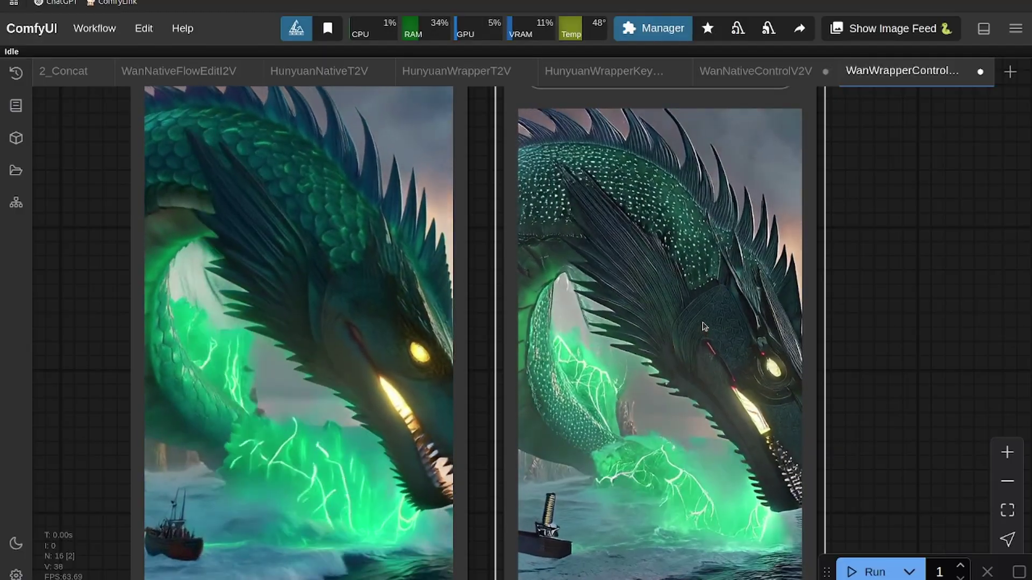
pyautogui.scroll(-3, 673, 252)
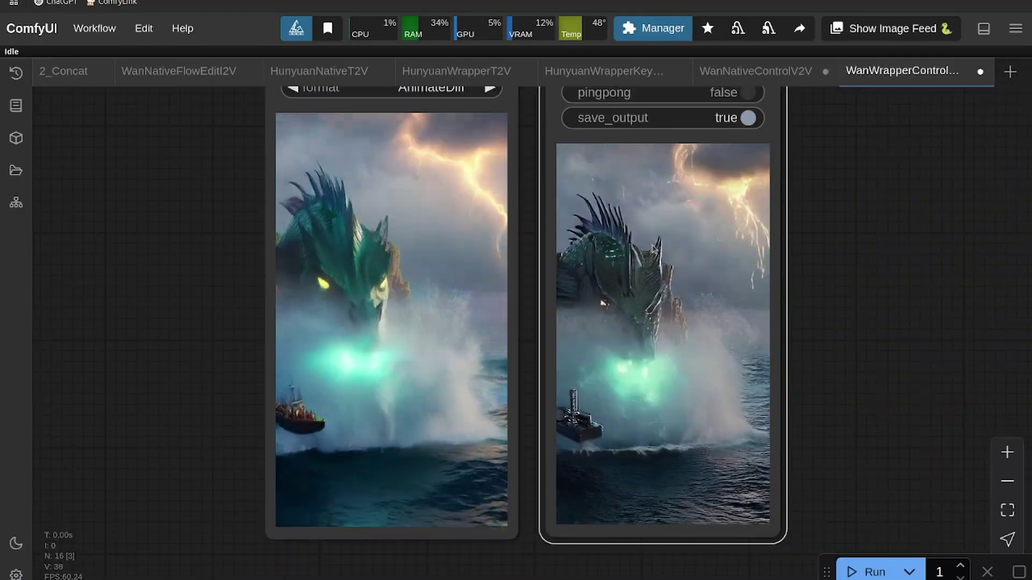
pyautogui.scroll(5, 654, 250)
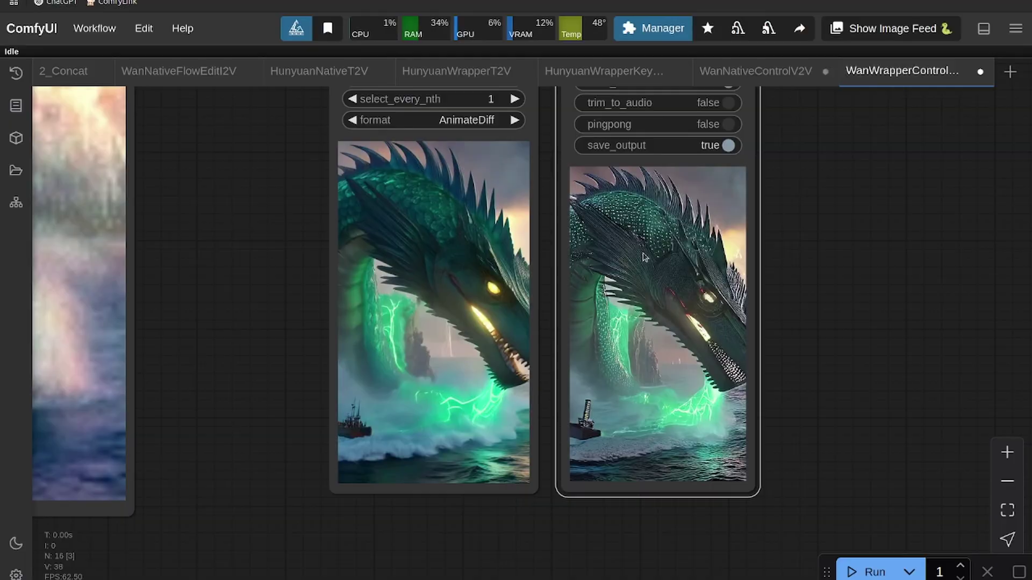
# Replace the String Constant Multiline prompt with "A mythical dragon rising out the water and causing waves around him. A ship is trapped in the waves".
pyautogui.scroll(-8, 649, 271)
pyautogui.moveTo(36, 427); pyautogui.dragTo(436, 393)
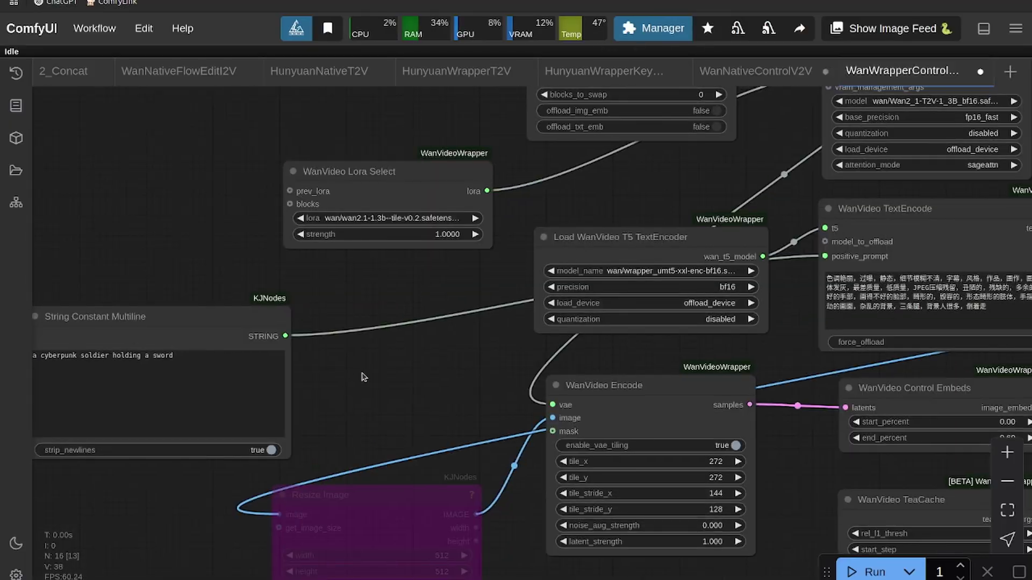
pyautogui.moveTo(364, 378); pyautogui.dragTo(626, 366)
pyautogui.click(456, 350)
pyautogui.hotkey('ctrl', 'a')
pyautogui.write('A mythical dragon rising out the water and causing waves around him. A ship is trapped in the waves')
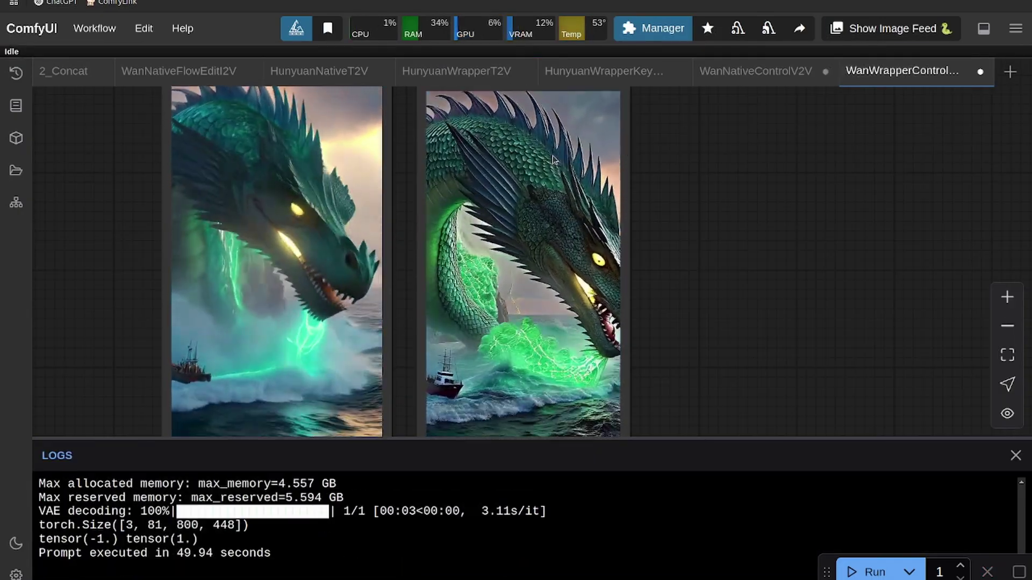
# Synchronise the dragon source and output video previews and compare their scales, teeth and ship detail.
pyautogui.rightClick(532, 150)
pyautogui.click(574, 220)
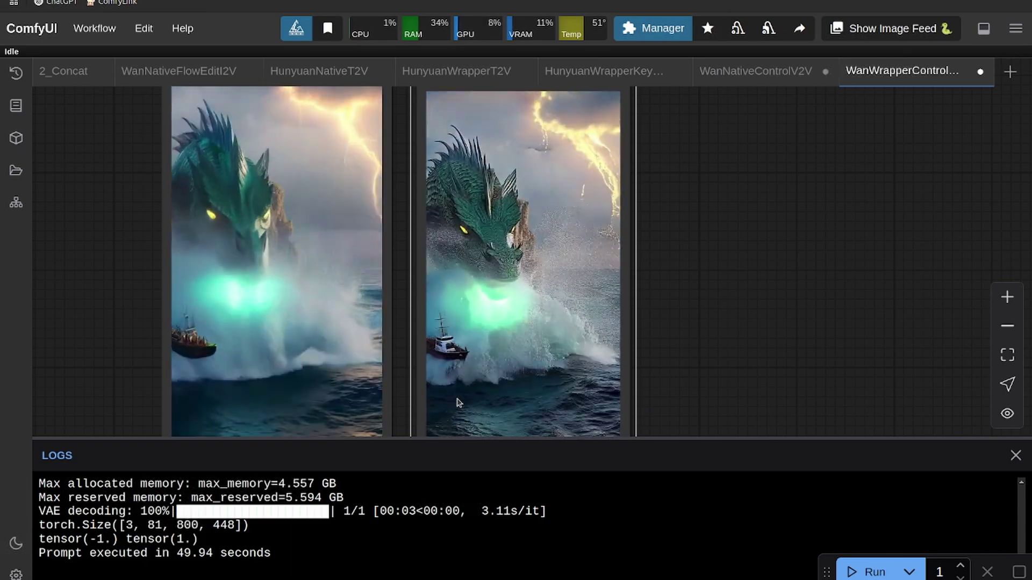
pyautogui.scroll(4, 556, 322)
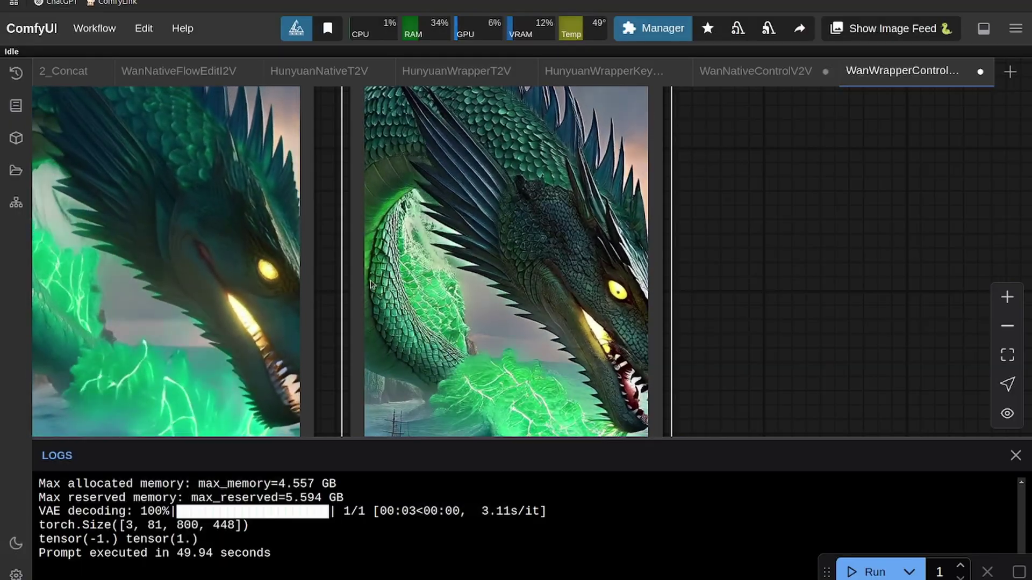
pyautogui.scroll(-5, 513, 264)
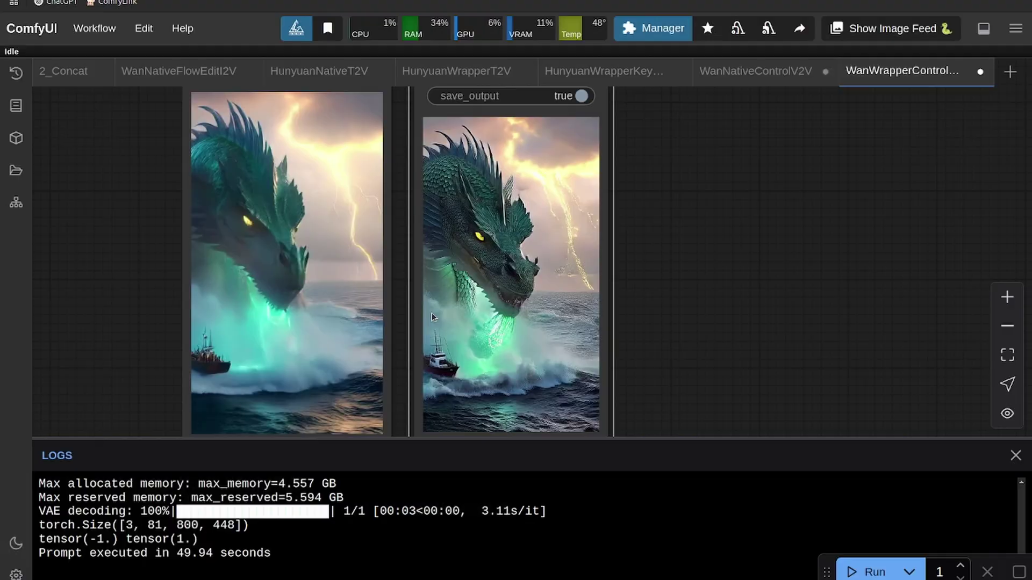
pyautogui.scroll(-3, 434, 307)
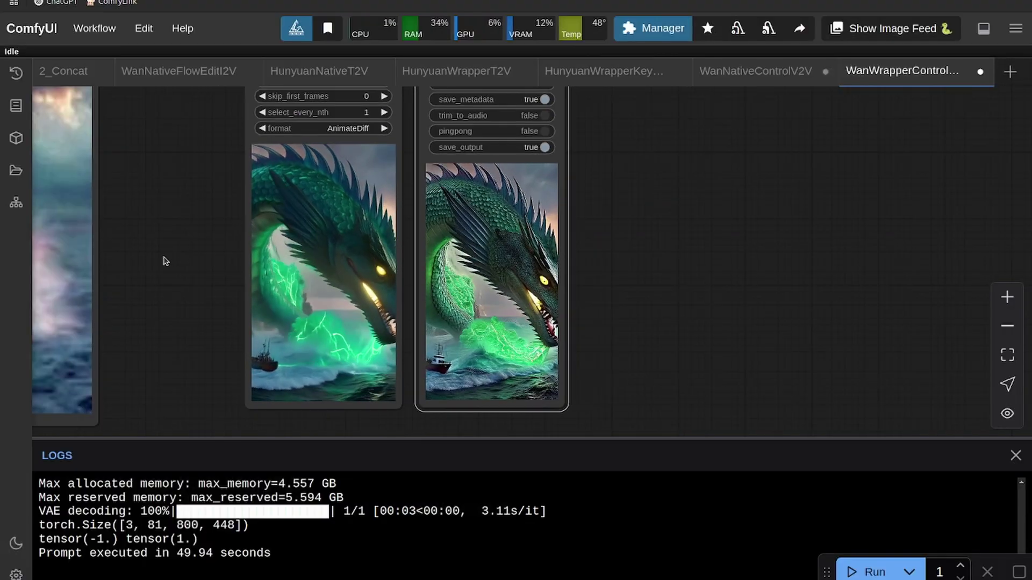
pyautogui.moveTo(165, 262)
pyautogui.mouseDown()
pyautogui.moveTo(266, 245)
pyautogui.moveTo(180, 247)
pyautogui.mouseUp()
pyautogui.scroll(5, 290, 247)
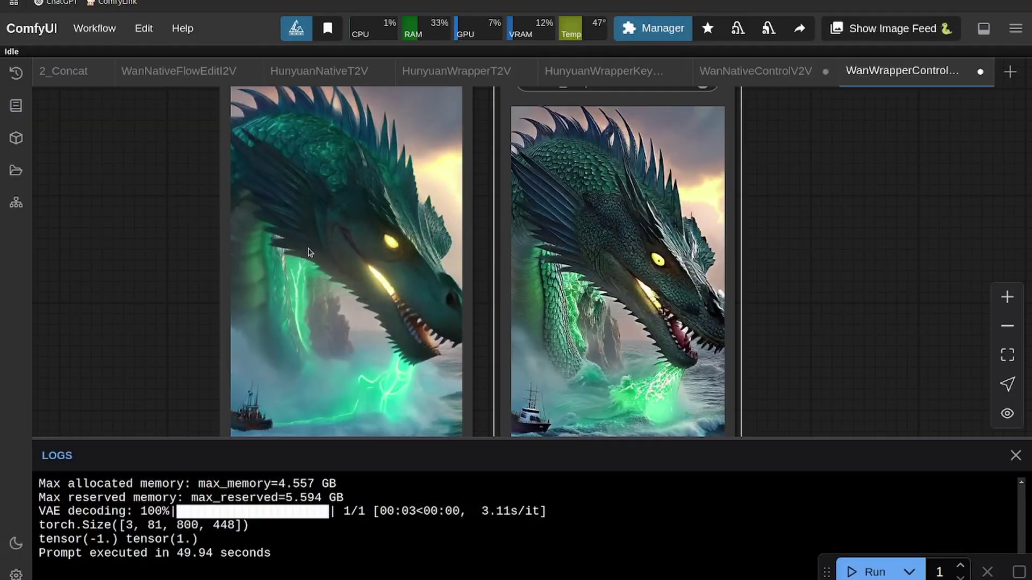
pyautogui.scroll(-6, 309, 252)
pyautogui.moveTo(239, 272); pyautogui.dragTo(249, 315)
pyautogui.scroll(10, 371, 290)
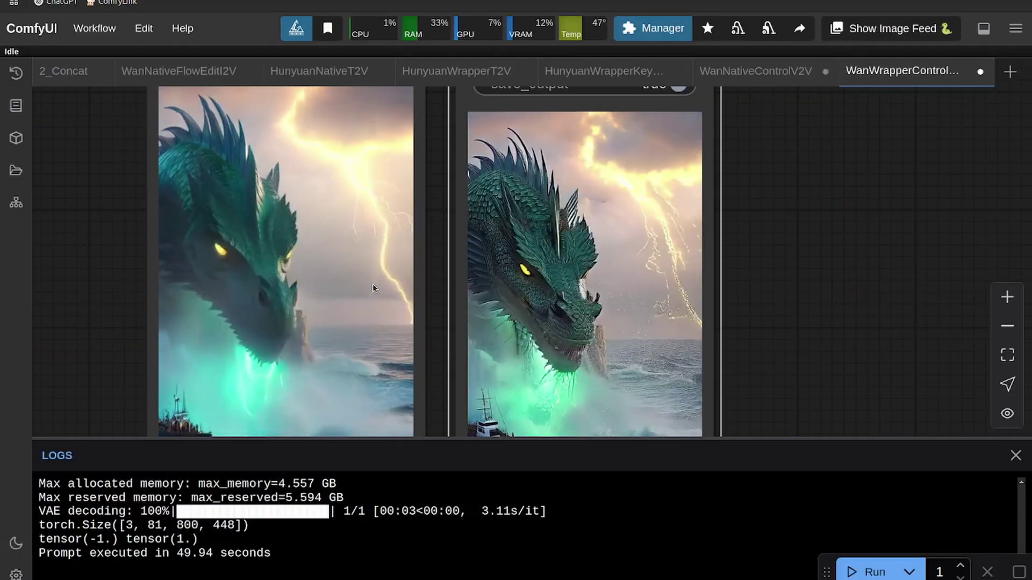
# Trace the wrapper workflow back from the output video through the sampler to the prompt and Resize Image nodes.
pyautogui.scroll(-8, 373, 288)
pyautogui.moveTo(186, 320); pyautogui.dragTo(537, 325)
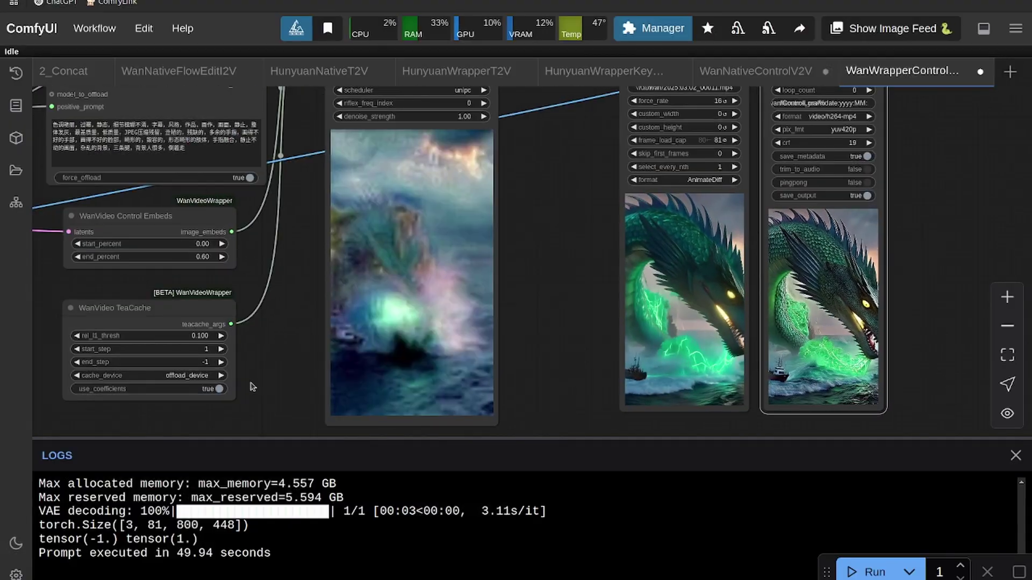
pyautogui.scroll(-4, 250, 386)
pyautogui.moveTo(107, 398); pyautogui.dragTo(384, 393)
pyautogui.scroll(5, 290, 382)
pyautogui.moveTo(183, 369); pyautogui.dragTo(495, 376)
pyautogui.scroll(-5, 209, 352)
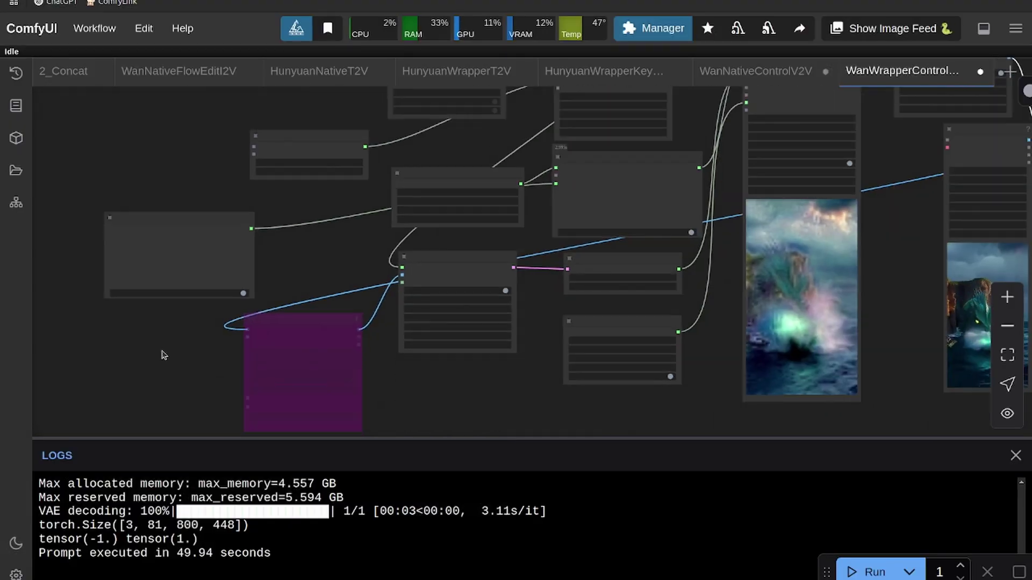
# Open the saved WanNativeControlV2 workflow variant that contains the Add Label nodes and enlarge the interface.
pyautogui.click(17, 171)
pyautogui.scroll(-3, 209, 344)
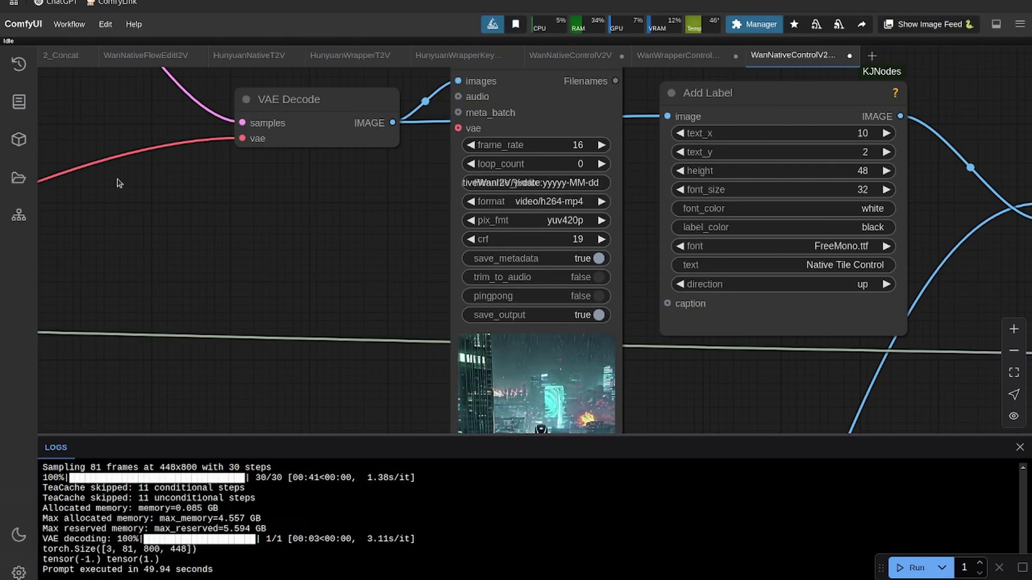
pyautogui.hotkey('ctrl', '+')
pyautogui.hotkey('ctrl', '+')
pyautogui.hotkey('ctrl', '+')
# Trace the native workflow back from the Add Label nodes to the source video blur and Load VAE nodes.
pyautogui.scroll(-10, 277, 237)
pyautogui.moveTo(323, 249); pyautogui.dragTo(428, 106)
pyautogui.scroll(4, 533, 237)
pyautogui.scroll(-4, 238, 332)
pyautogui.moveTo(238, 333); pyautogui.dragTo(733, 256)
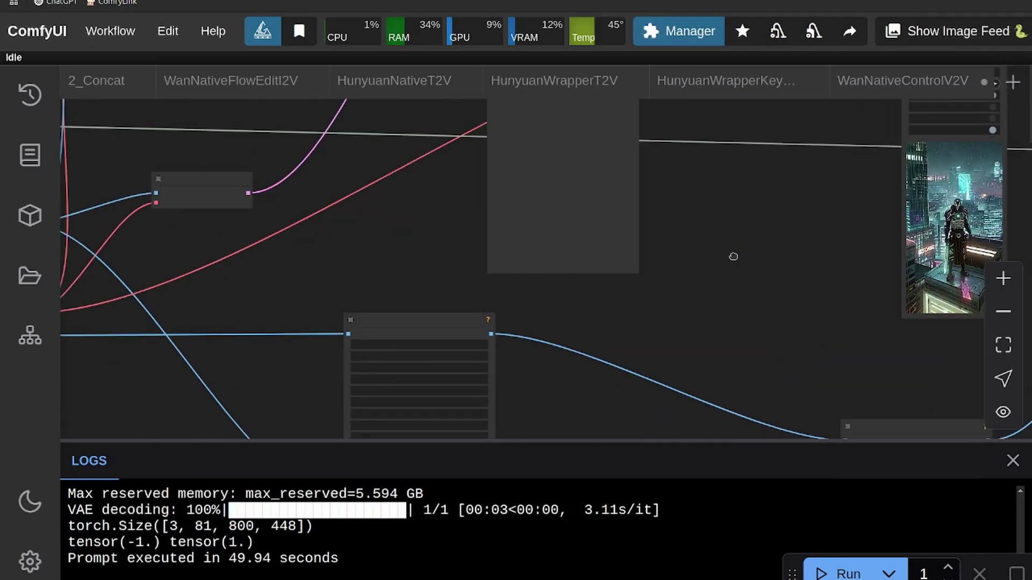
pyautogui.moveTo(552, 232); pyautogui.dragTo(799, 163)
pyautogui.scroll(3, 492, 232)
pyautogui.moveTo(493, 233); pyautogui.dragTo(755, 241)
pyautogui.scroll(-3, 379, 215)
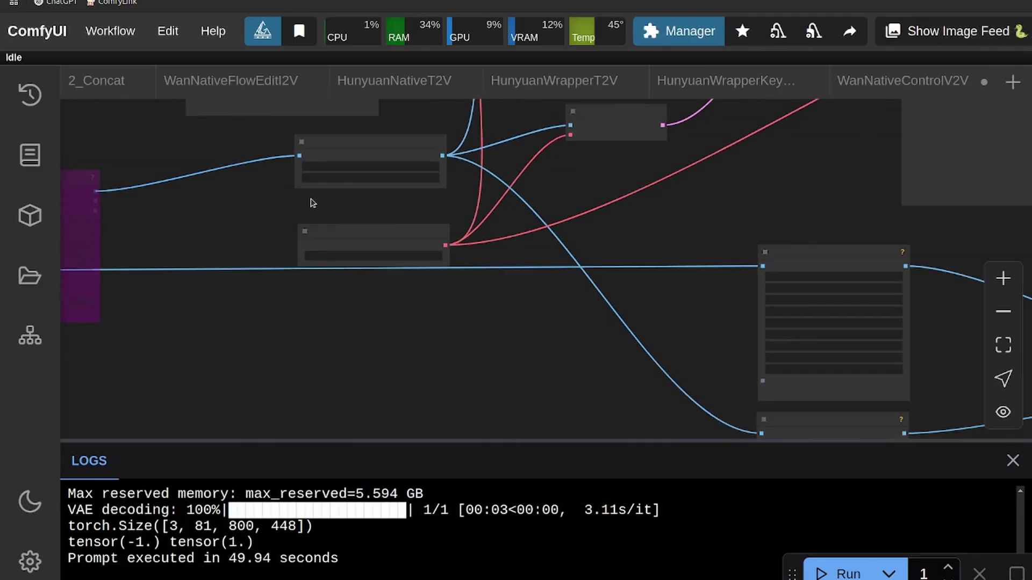
# Examine the anime landscape source clip in the Load Video (Path) node and its connections past the Resize Image node.
pyautogui.scroll(10, 447, 242)
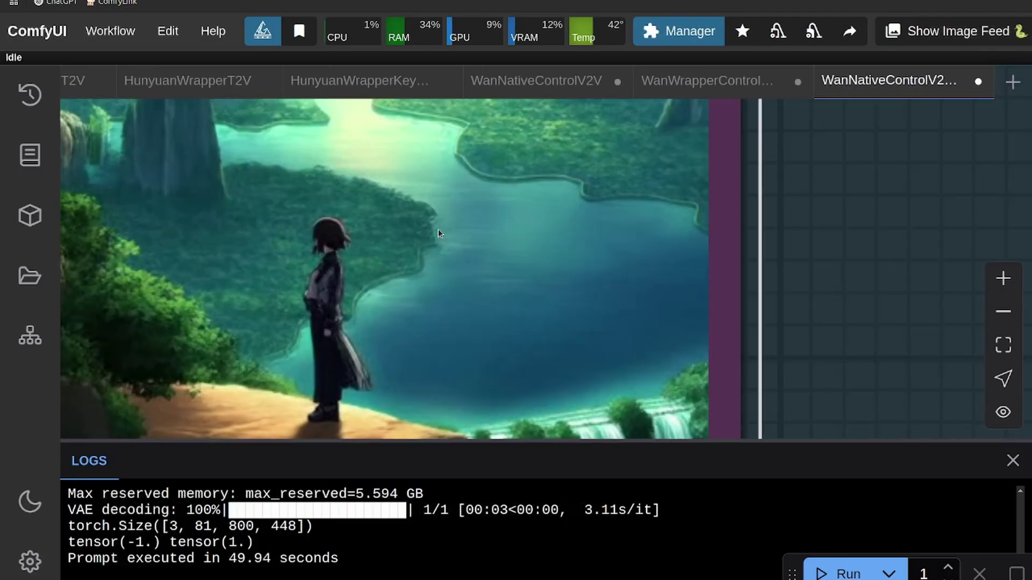
pyautogui.scroll(-6, 437, 228)
pyautogui.scroll(-3, 451, 230)
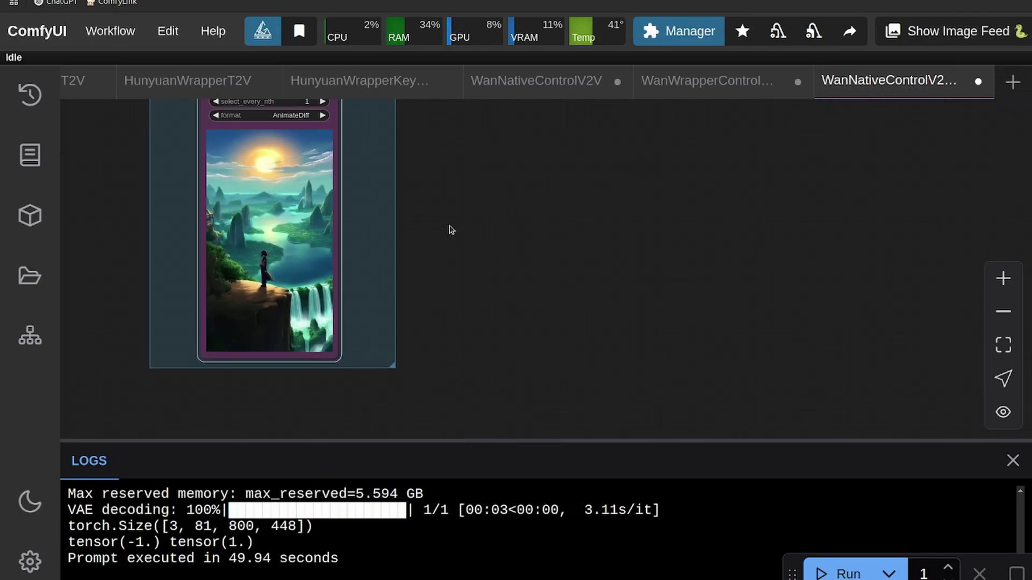
pyautogui.moveTo(558, 181); pyautogui.dragTo(378, 366)
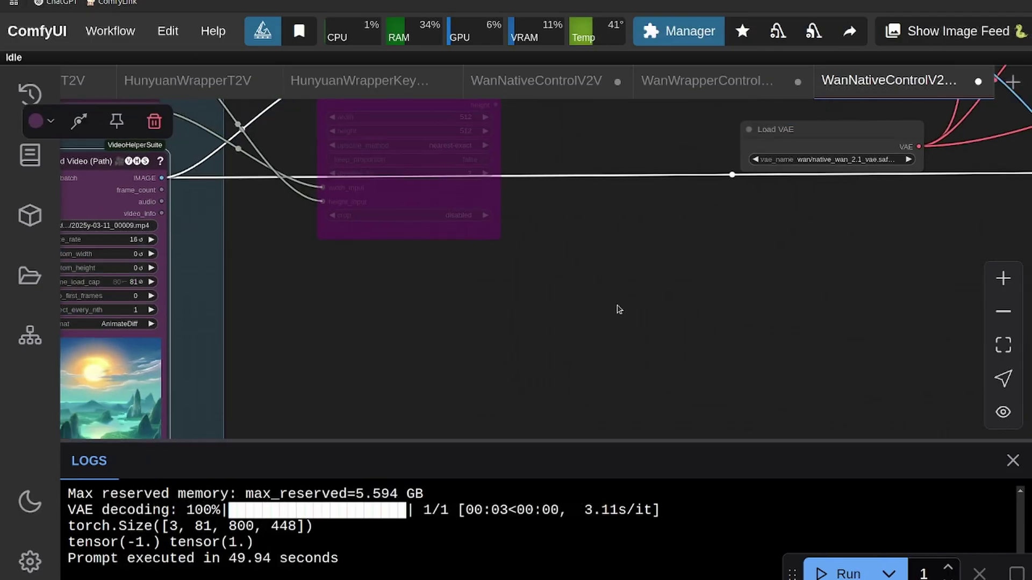
pyautogui.moveTo(714, 290); pyautogui.dragTo(269, 347)
pyautogui.moveTo(598, 302); pyautogui.dragTo(875, 240)
# Set the prompt to "A beautiful anime landscape with the sun shining and a person standing on a cliff overlooking the landscape." and run the workflow.
pyautogui.hscroll(10, 488, 239)
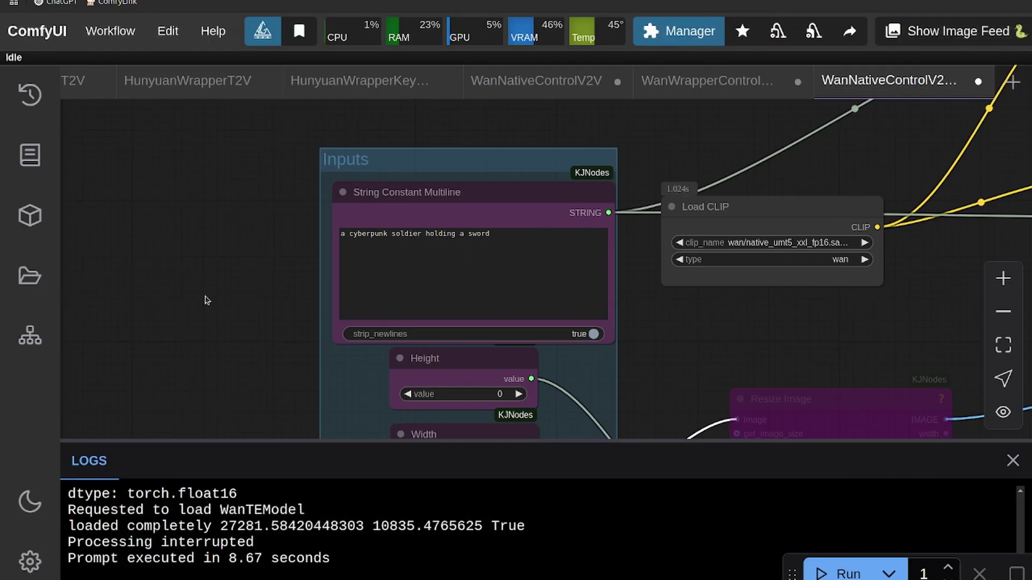
pyautogui.scroll(-10, 206, 300)
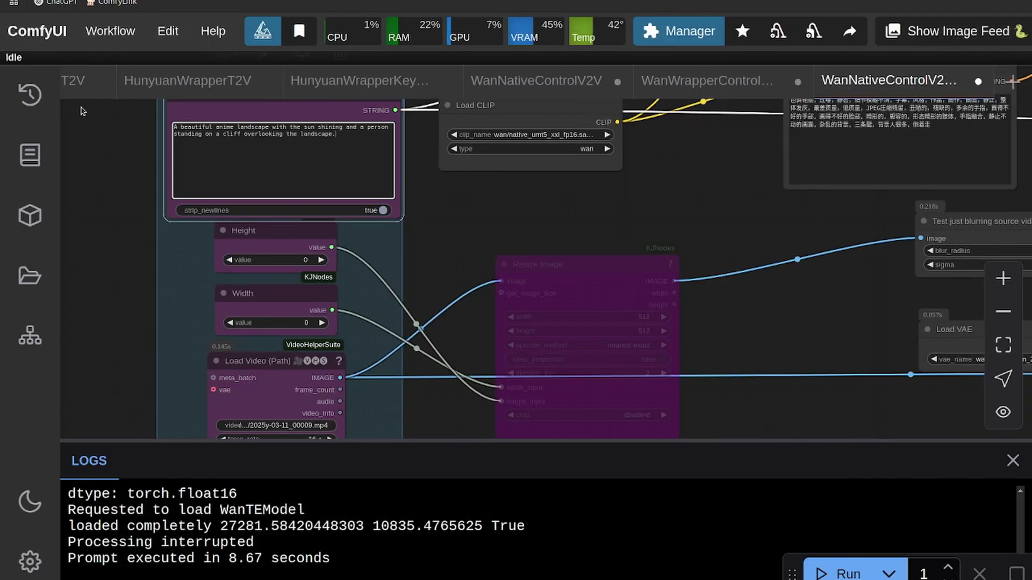
pyautogui.hotkey('ctrl', 'Return')
# Inspect the combined output video up close, comparing the person and lake scenery in the blurred version with the original.
pyautogui.hscroll(10, 643, 258)
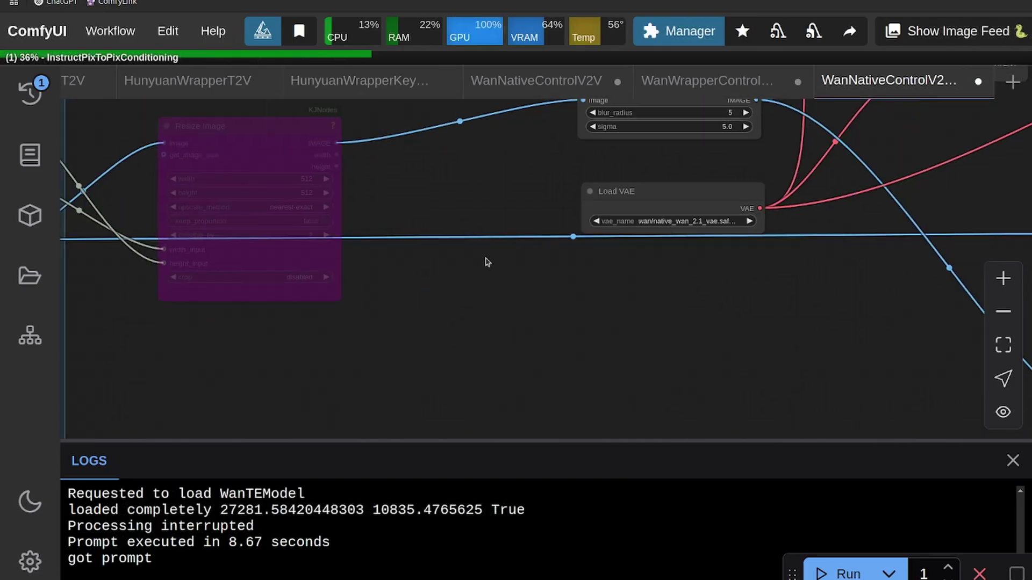
pyautogui.scroll(-3, 487, 262)
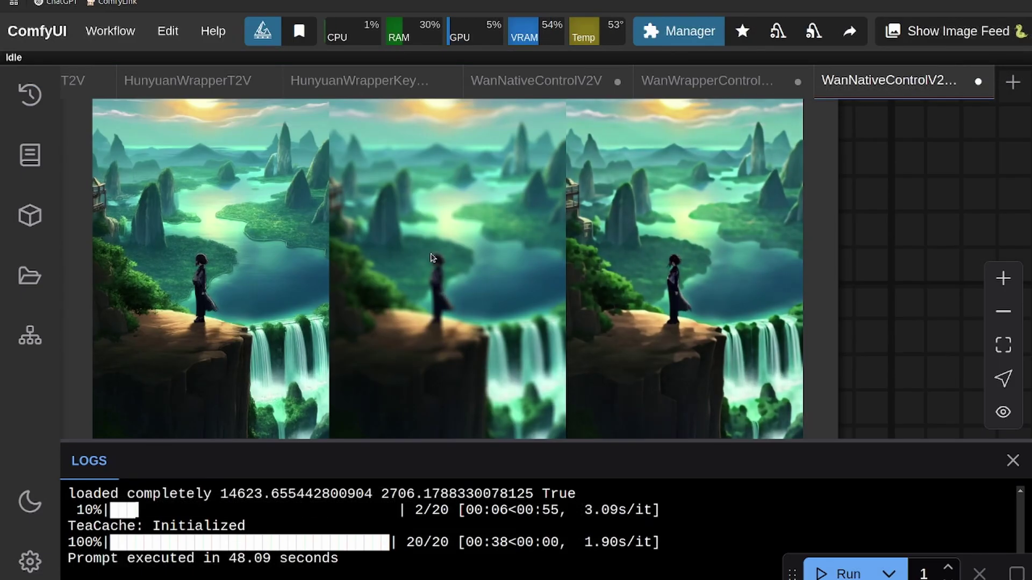
pyautogui.moveTo(894, 267); pyautogui.dragTo(1003, 222)
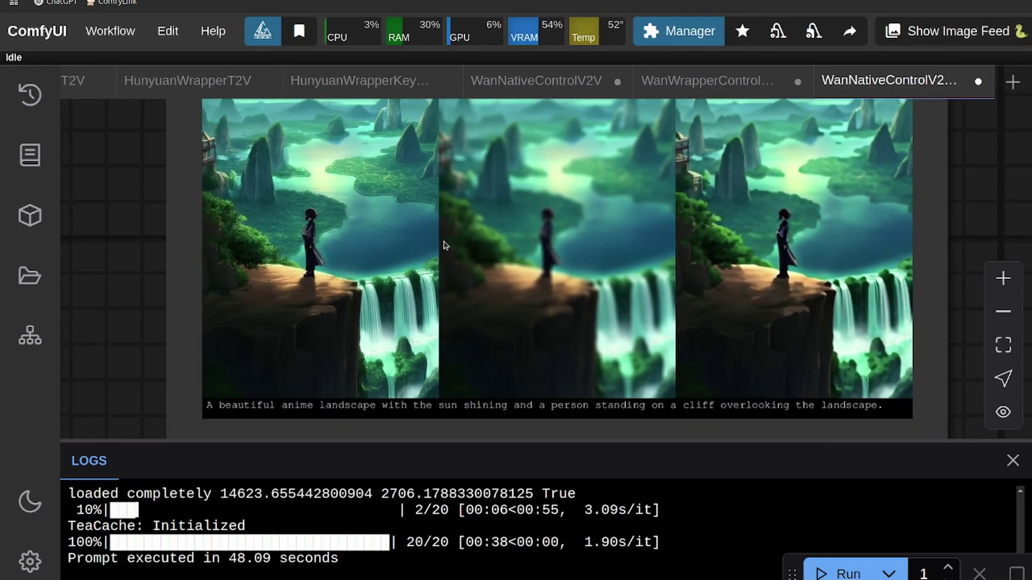
pyautogui.scroll(3, 700, 241)
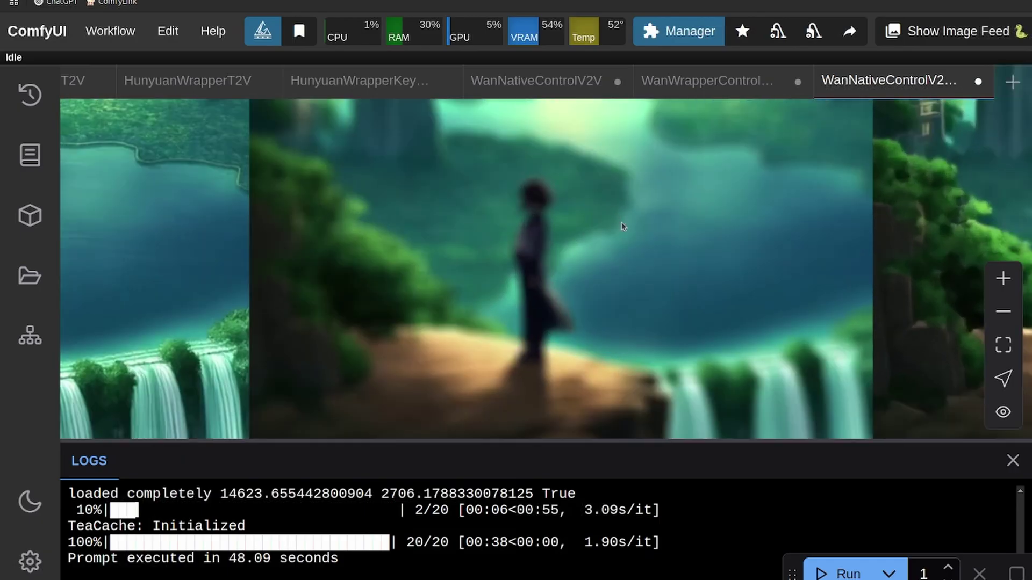
pyautogui.scroll(1, 594, 223)
pyautogui.scroll(-10, 594, 222)
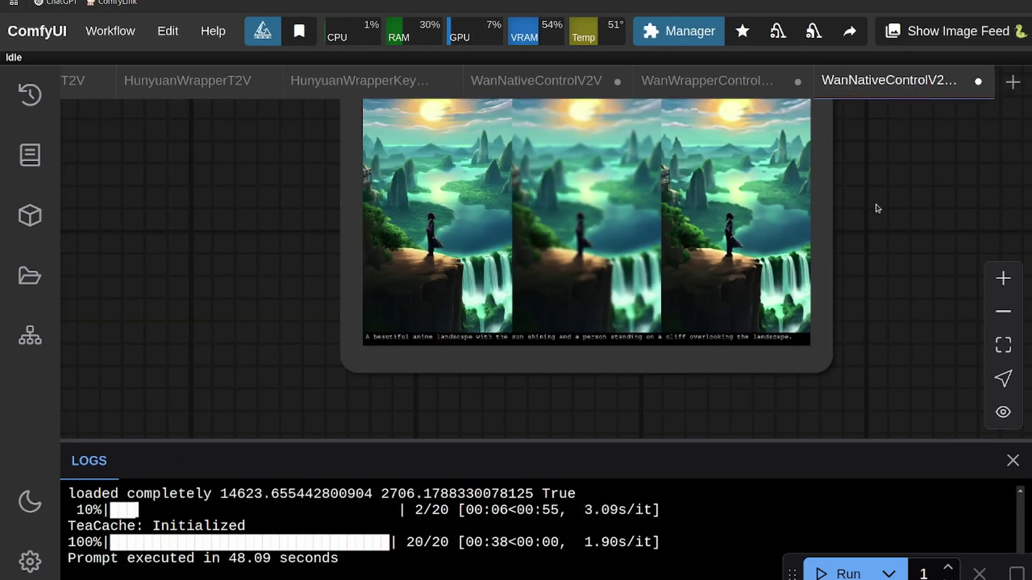
pyautogui.scroll(6, 555, 275)
pyautogui.scroll(4, 555, 275)
pyautogui.scroll(-5, 541, 272)
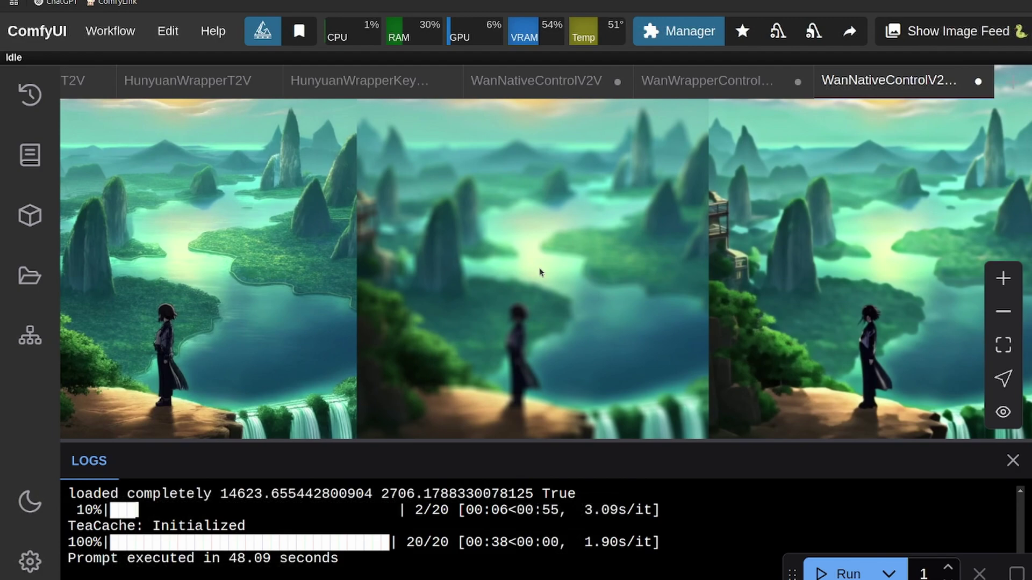
# Compare the native tile control result's figure, cliff and waterfall with the blurred video, and review the full labelled comparison.
pyautogui.moveTo(945, 217); pyautogui.dragTo(695, 201)
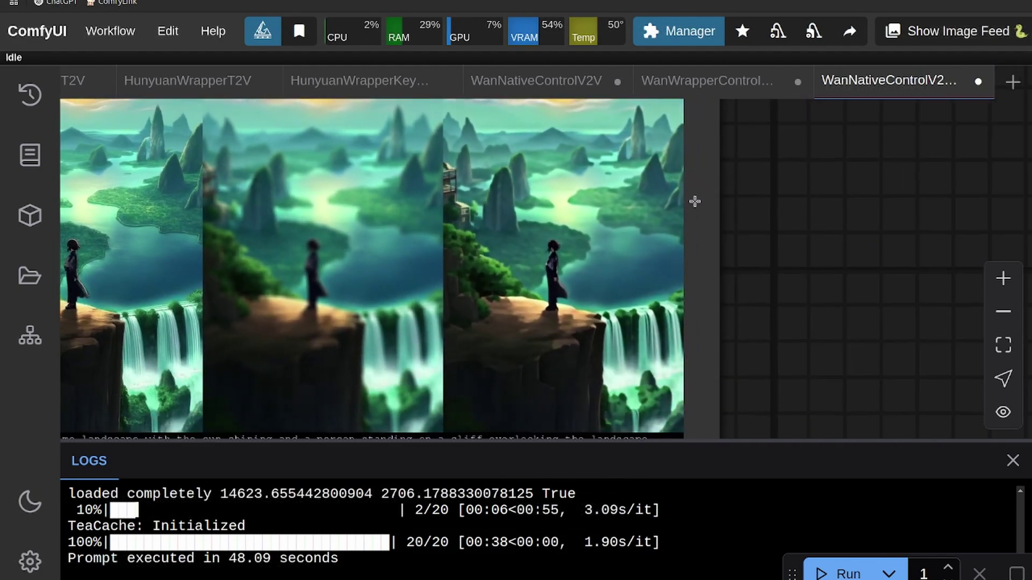
pyautogui.scroll(3, 570, 300)
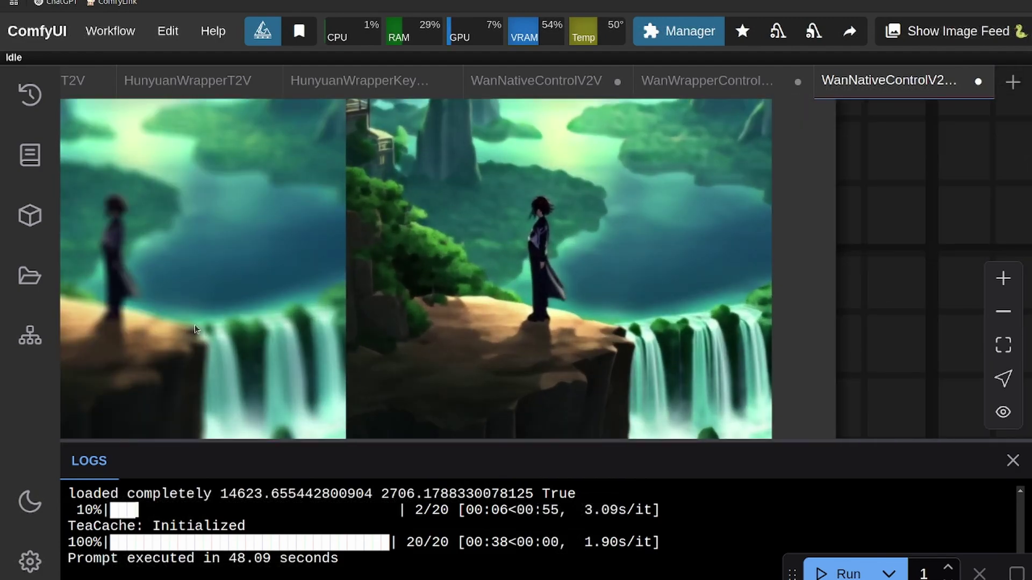
pyautogui.moveTo(879, 215); pyautogui.dragTo(930, 279)
pyautogui.scroll(-2, 1004, 224)
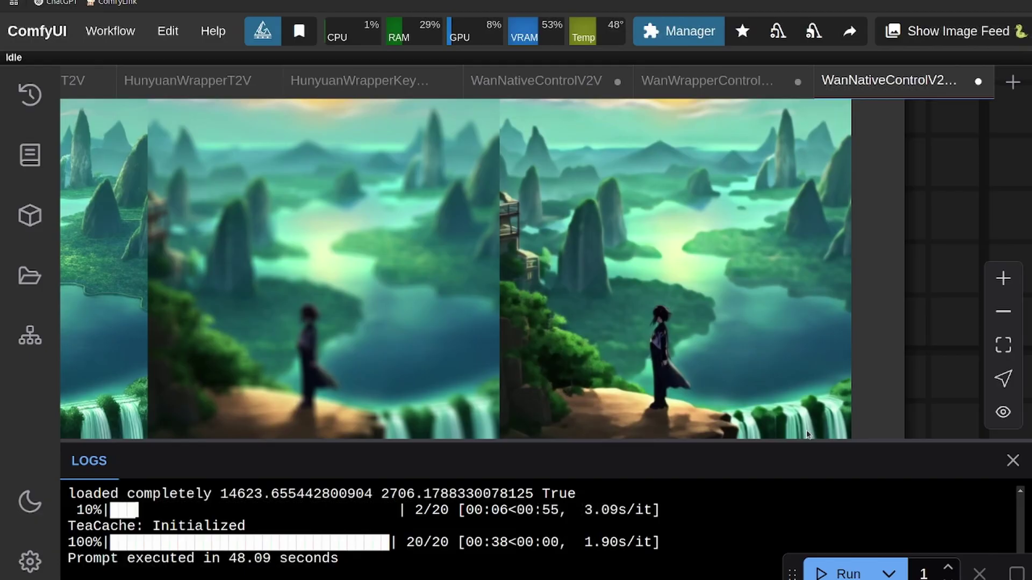
pyautogui.scroll(-8, 633, 295)
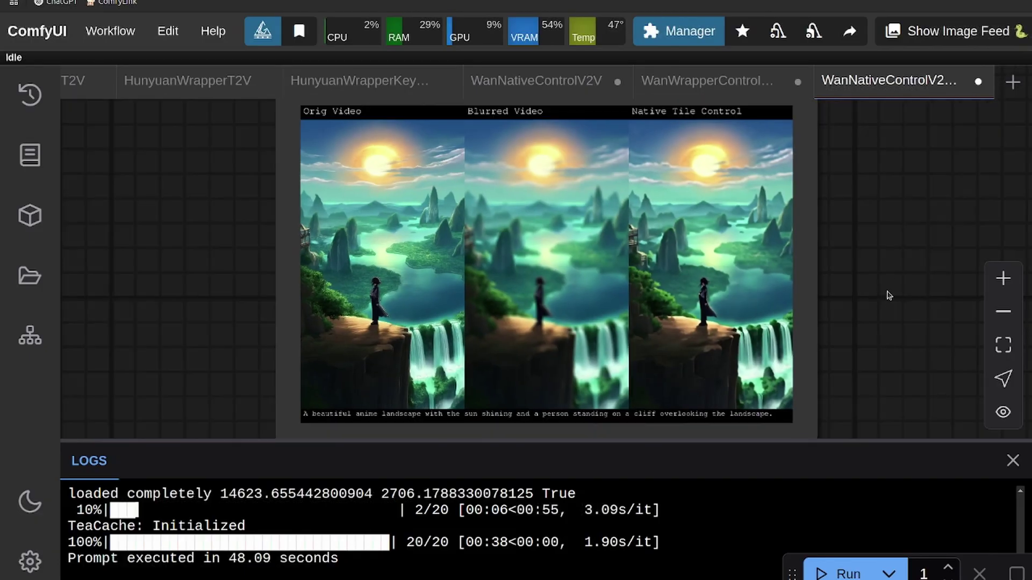
pyautogui.moveTo(906, 269); pyautogui.dragTo(875, 269)
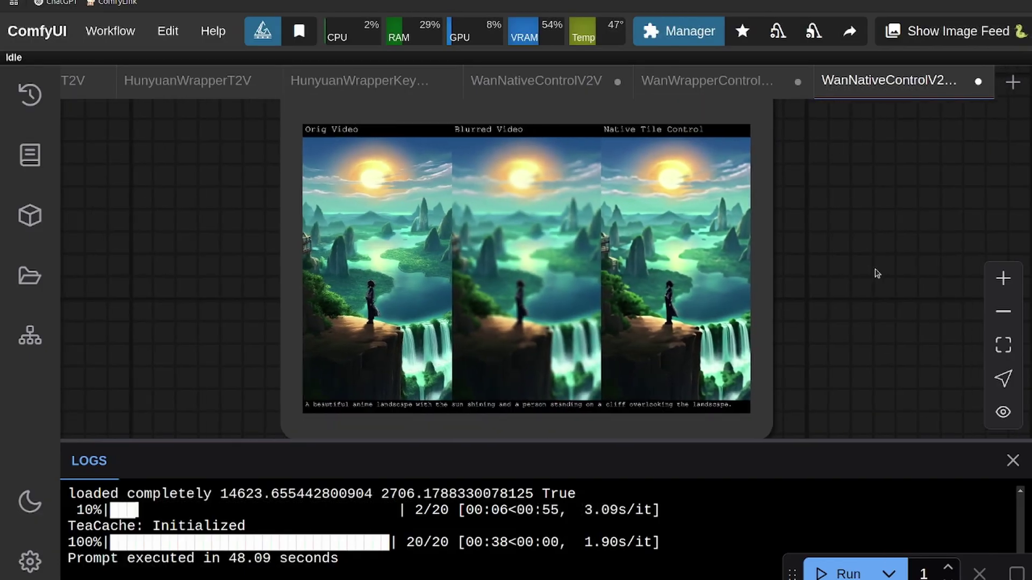